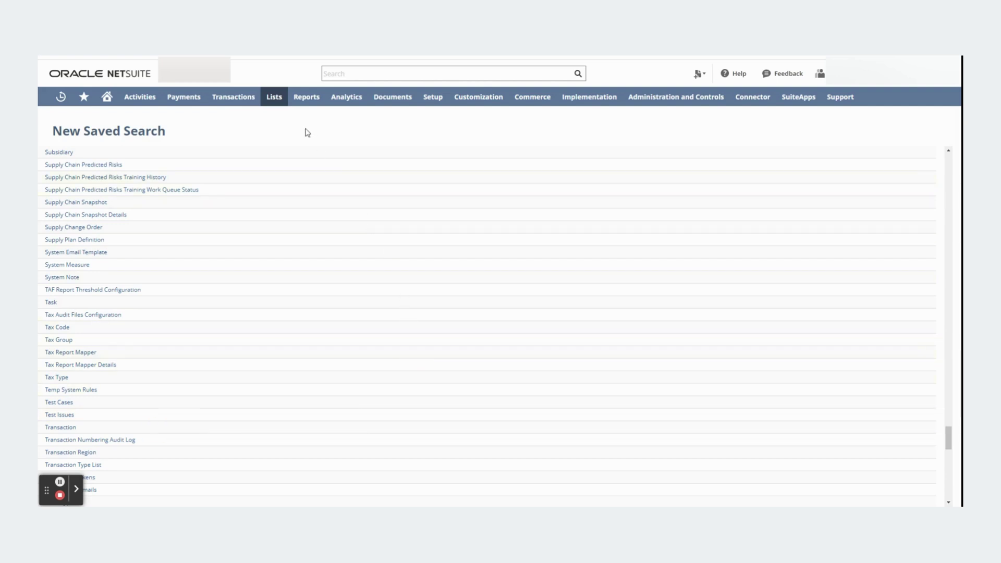
{"action": "mouse_move", "coordinate": [308, 100]}
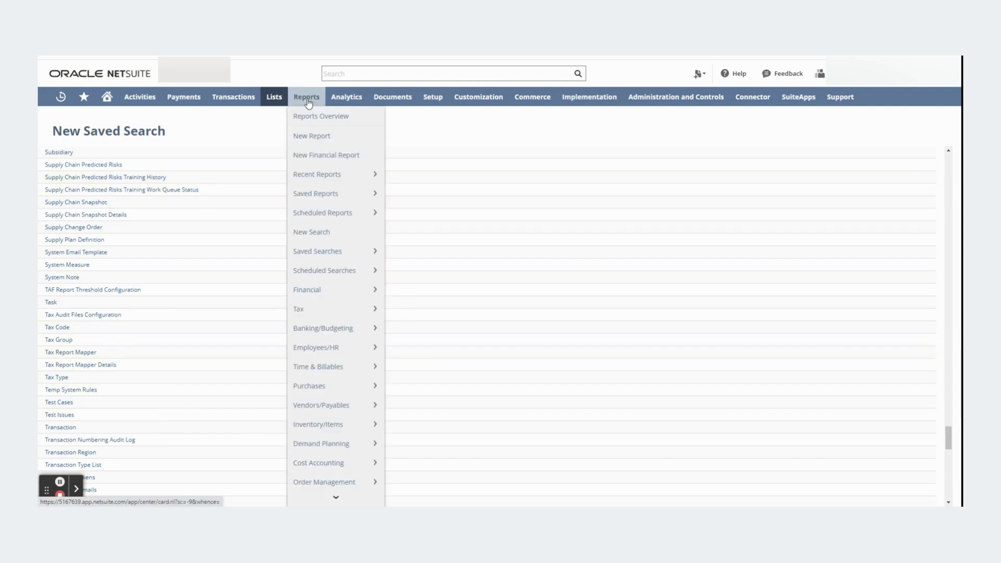
{"action": "mouse_move", "coordinate": [324, 254]}
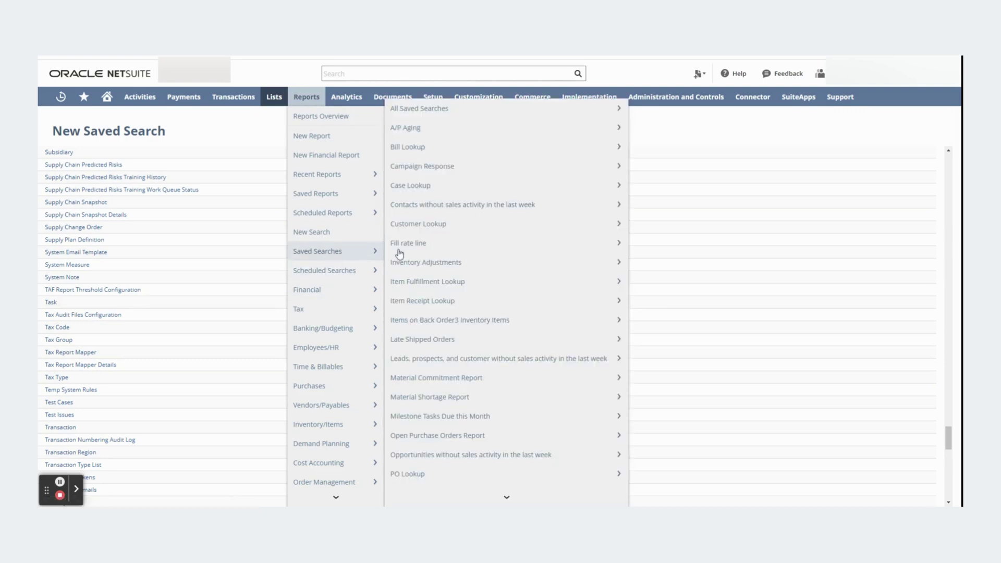
{"action": "mouse_move", "coordinate": [437, 118]}
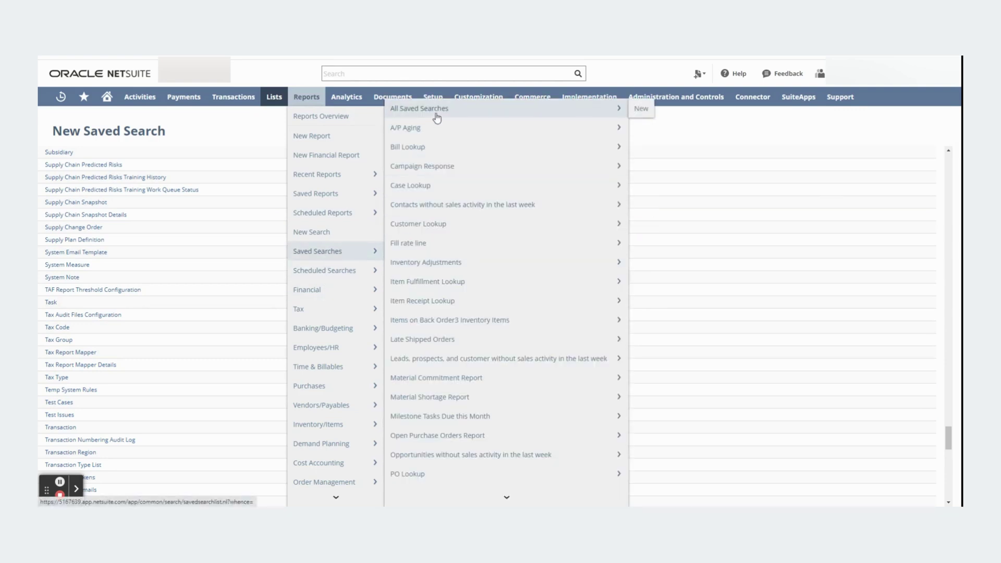
{"action": "left_click", "coordinate": [646, 113]}
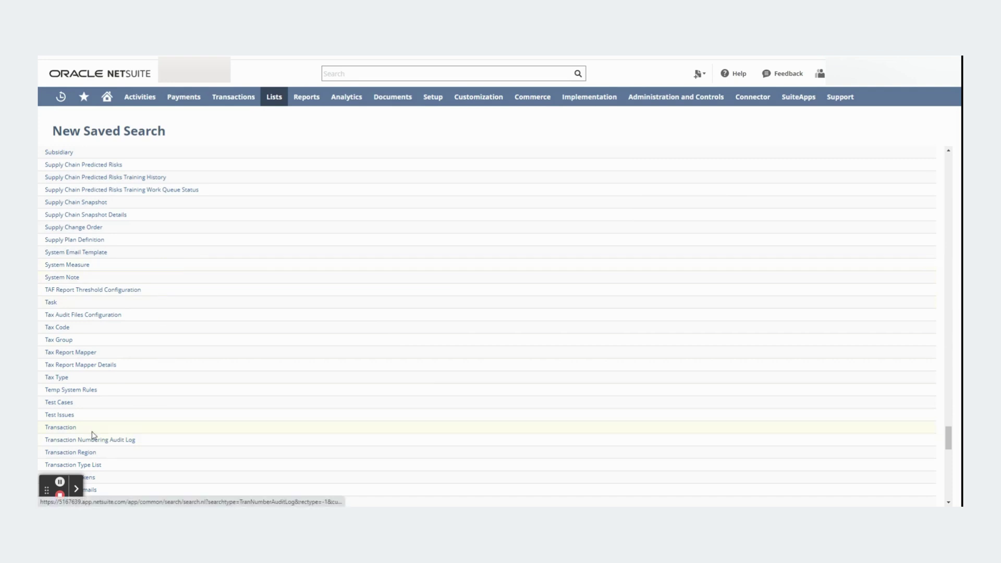
Choose Transaction as the record type for a new saved search
{"action": "left_click", "coordinate": [60, 429]}
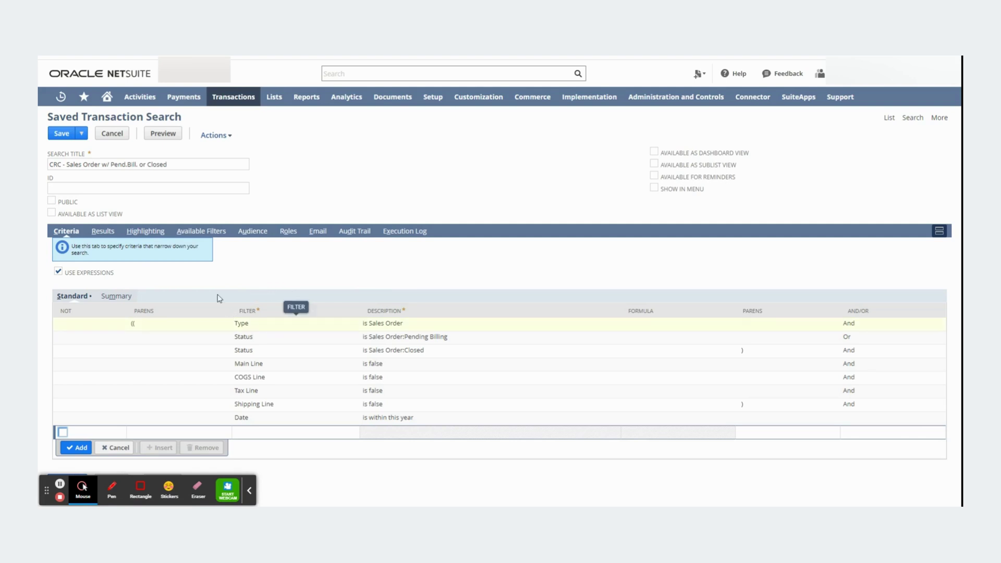
{"action": "left_click", "coordinate": [253, 330]}
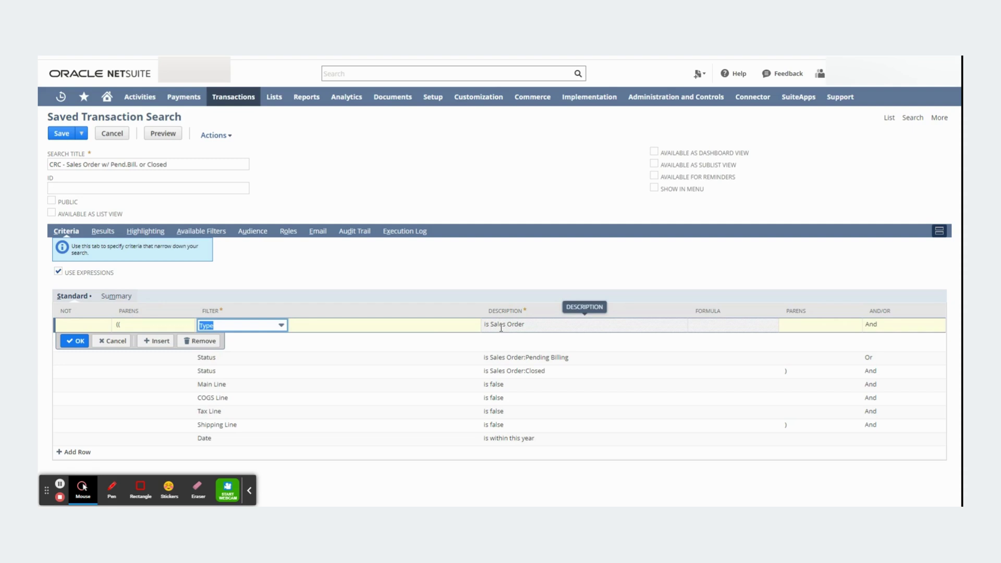
{"action": "left_click", "coordinate": [230, 358]}
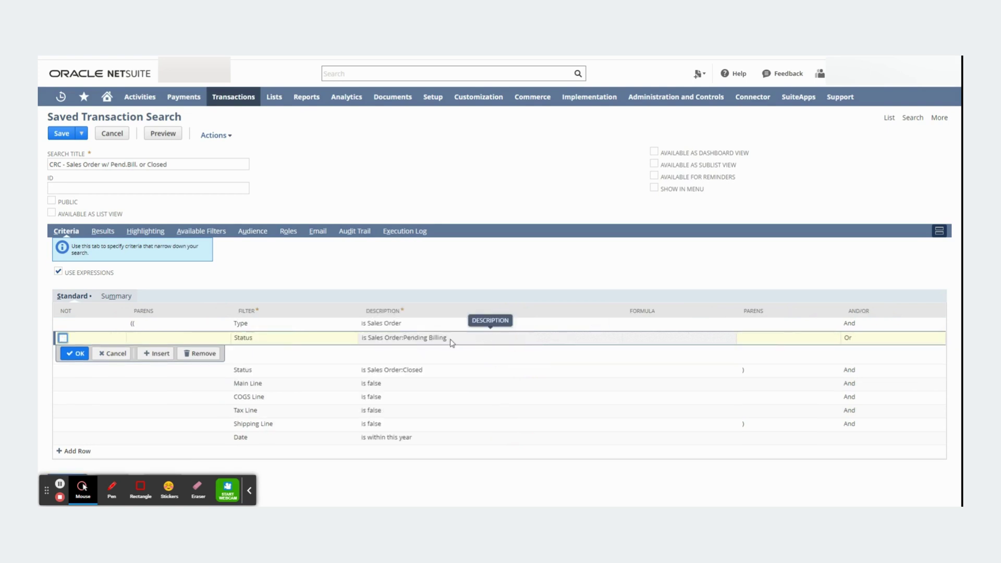
{"action": "left_click", "coordinate": [291, 372]}
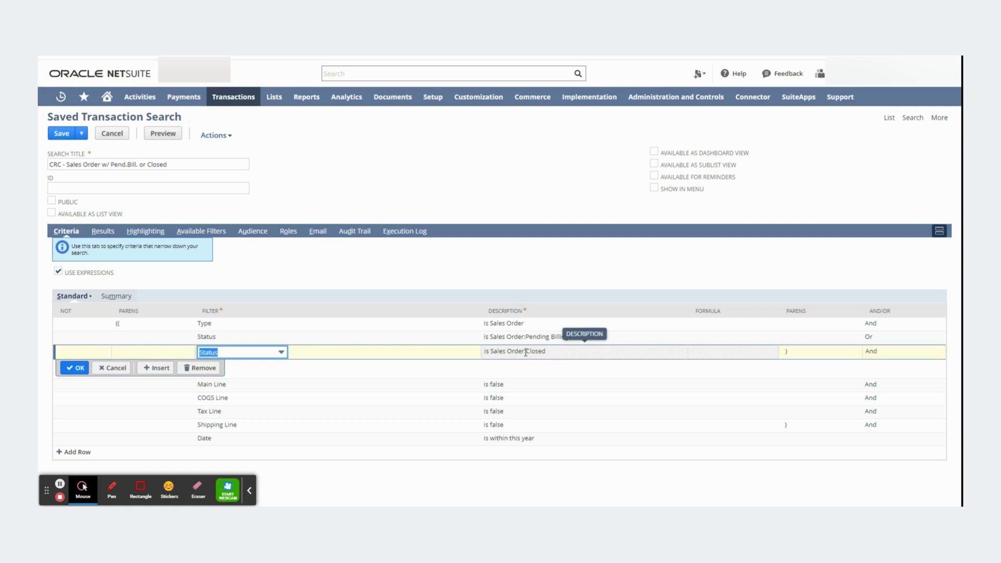
{"action": "left_click", "coordinate": [495, 325]}
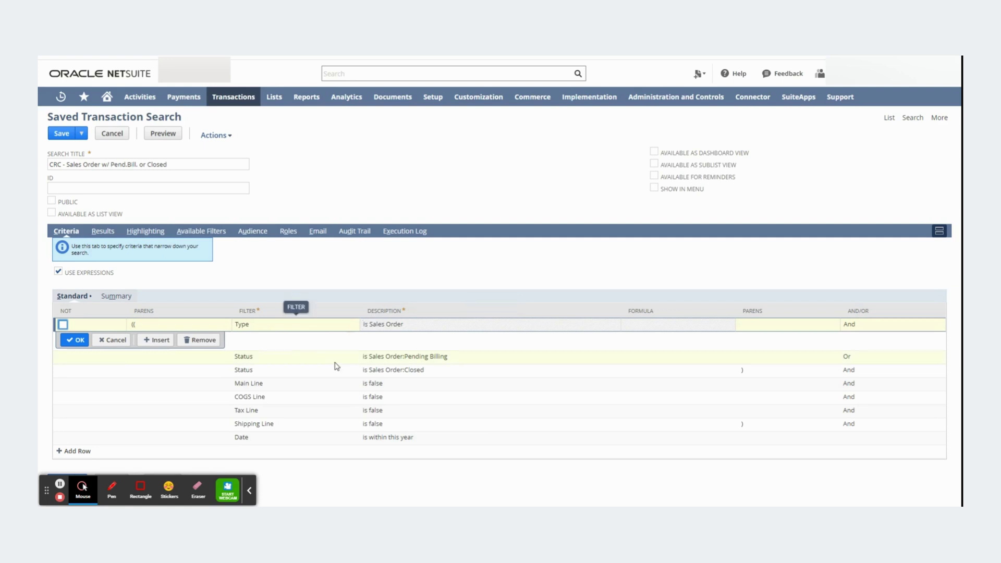
{"action": "left_click", "coordinate": [163, 134]}
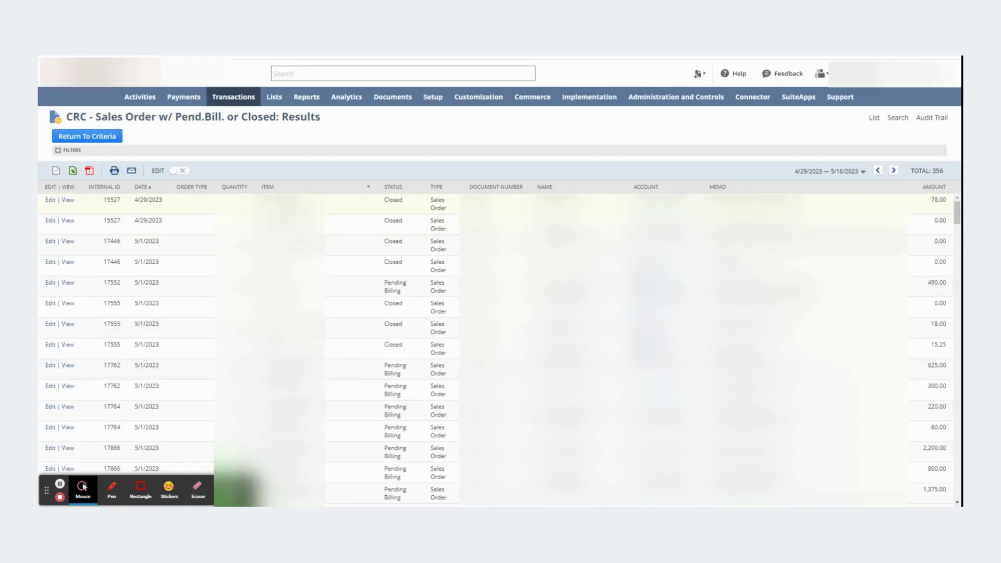
{"action": "left_click", "coordinate": [439, 170]}
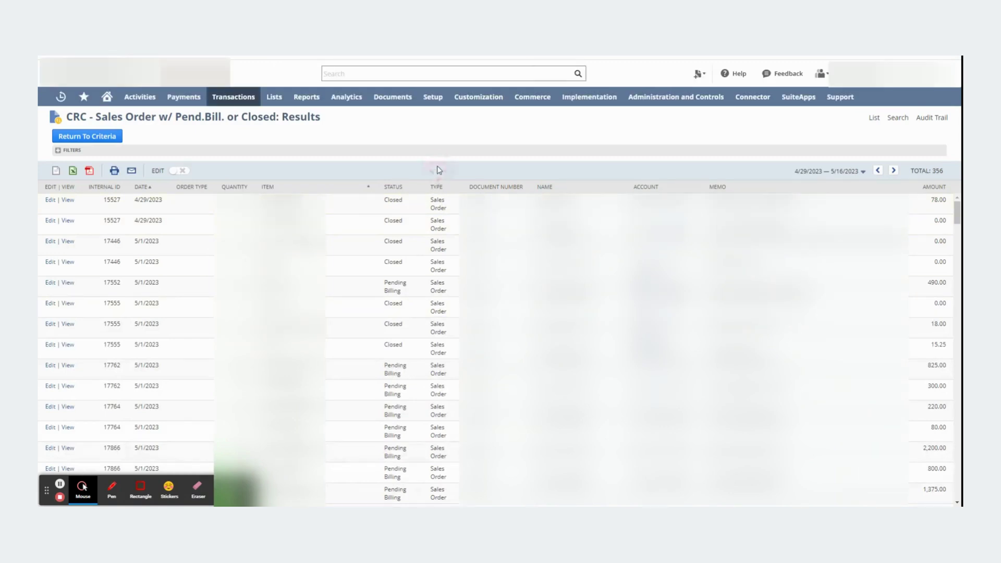
{"action": "left_click", "coordinate": [394, 172]}
{"action": "left_click", "coordinate": [91, 137]}
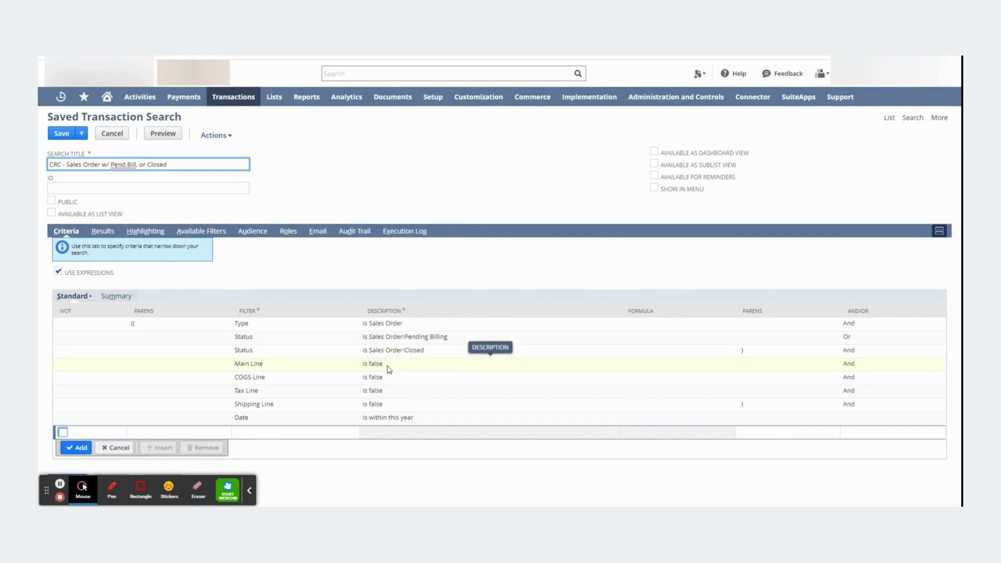
{"action": "left_click", "coordinate": [237, 366]}
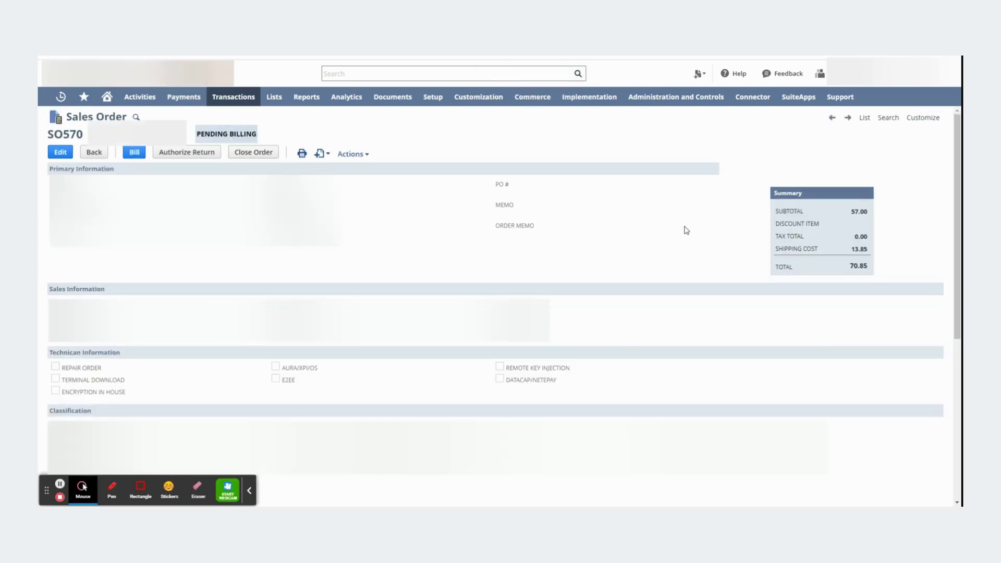
{"action": "double_click", "coordinate": [860, 266]}
{"action": "scroll", "coordinate": [691, 277], "scroll_direction": "down", "scroll_amount": 5}
{"action": "scroll", "coordinate": [691, 276], "scroll_direction": "down", "scroll_amount": 1}
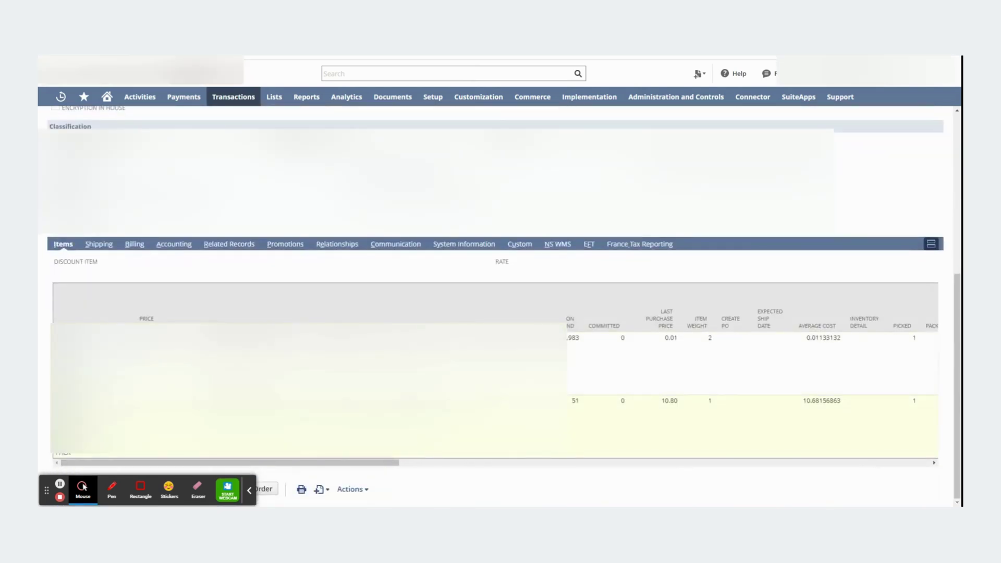
{"action": "scroll", "coordinate": [691, 277], "scroll_direction": "up", "scroll_amount": 5}
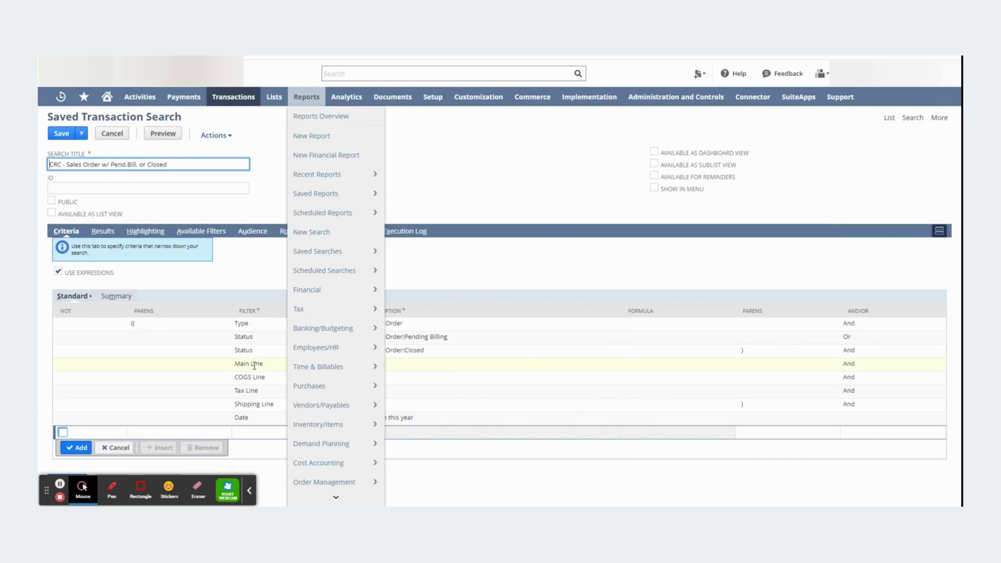
Check the Main Line, COGS, Tax and Shipping Line criteria, then preview the 356 results
{"action": "left_click", "coordinate": [254, 365]}
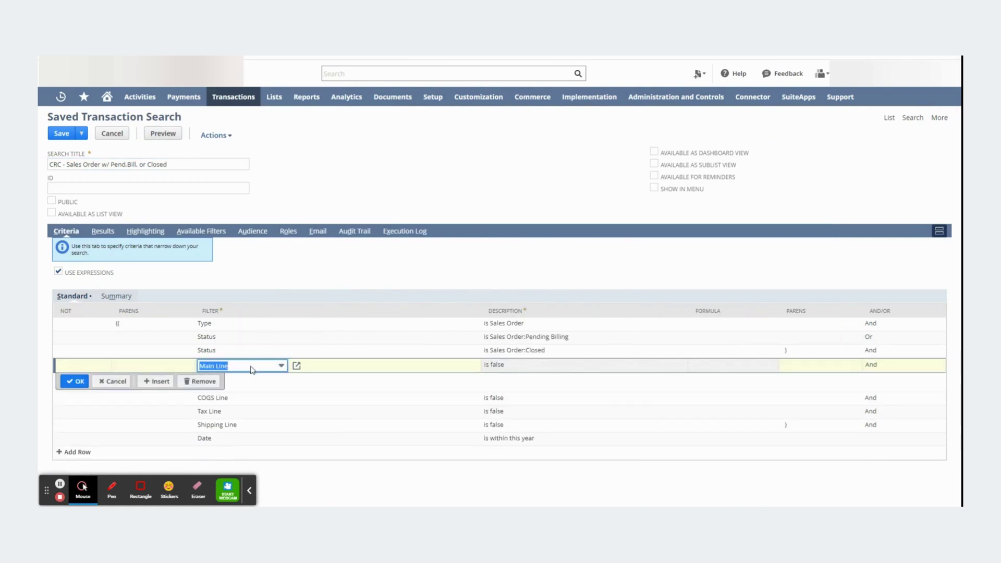
{"action": "left_click", "coordinate": [297, 365]}
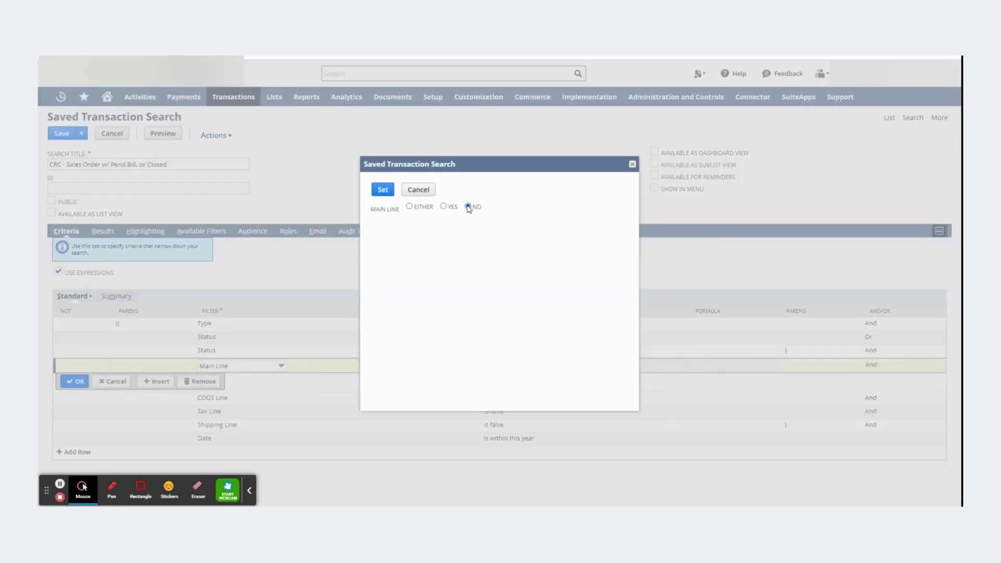
{"action": "left_click", "coordinate": [431, 195]}
{"action": "left_click", "coordinate": [242, 399]}
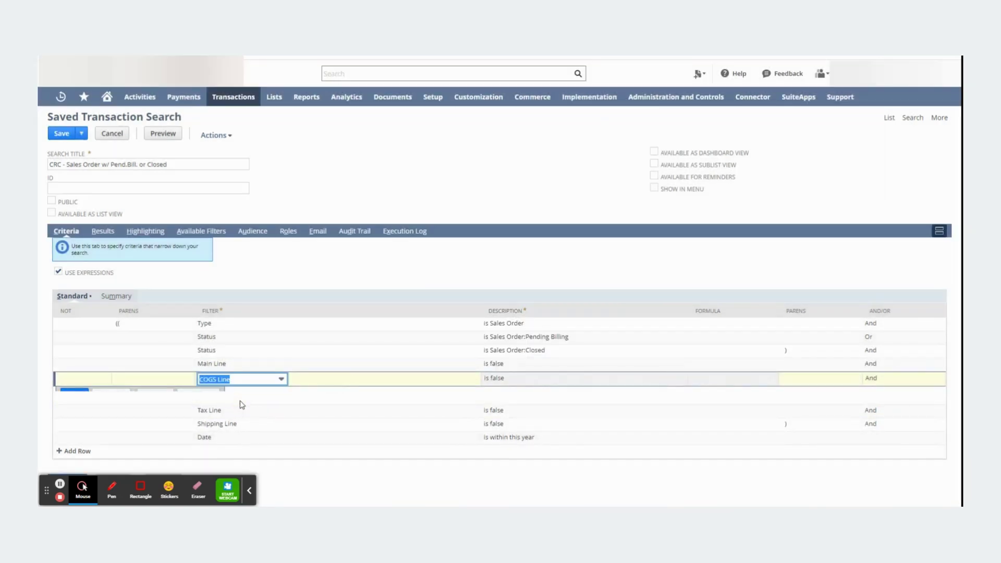
{"action": "left_click", "coordinate": [245, 414]}
{"action": "left_click", "coordinate": [246, 425]}
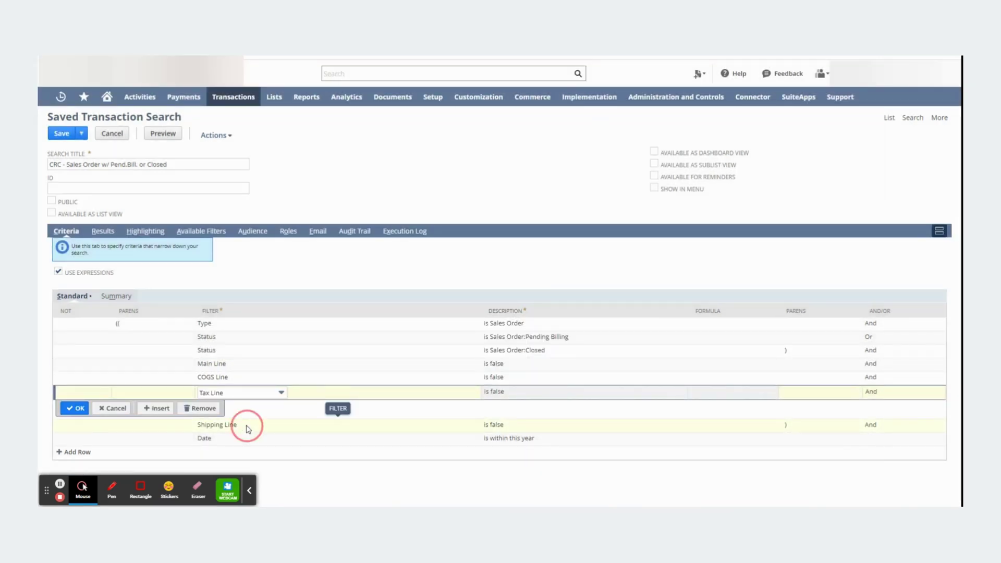
{"action": "left_click", "coordinate": [166, 137]}
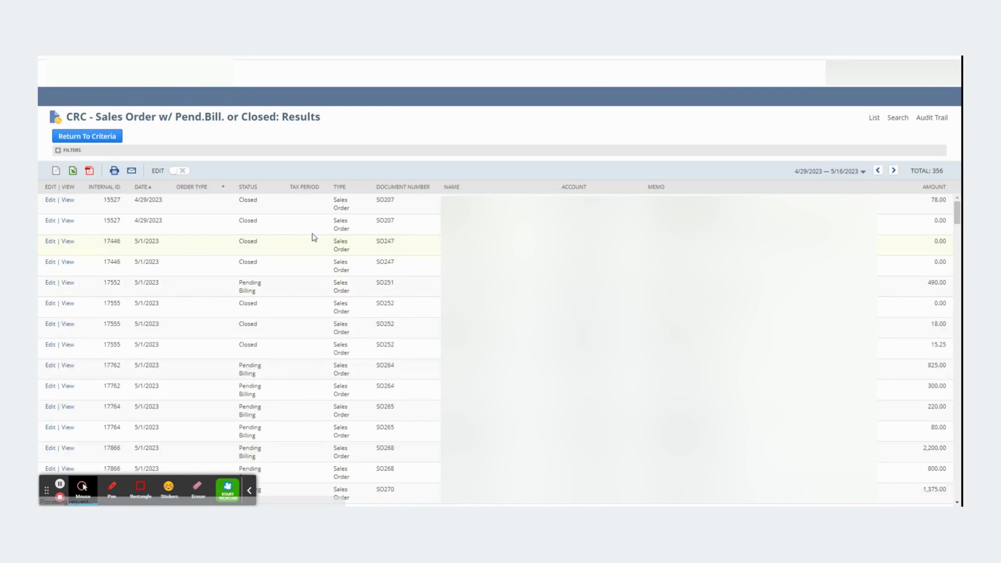
Leave the 356-line preview and return to the search criteria page
{"action": "scroll", "coordinate": [307, 330], "scroll_direction": "down", "scroll_amount": 2}
{"action": "scroll", "coordinate": [307, 331], "scroll_direction": "up", "scroll_amount": 2}
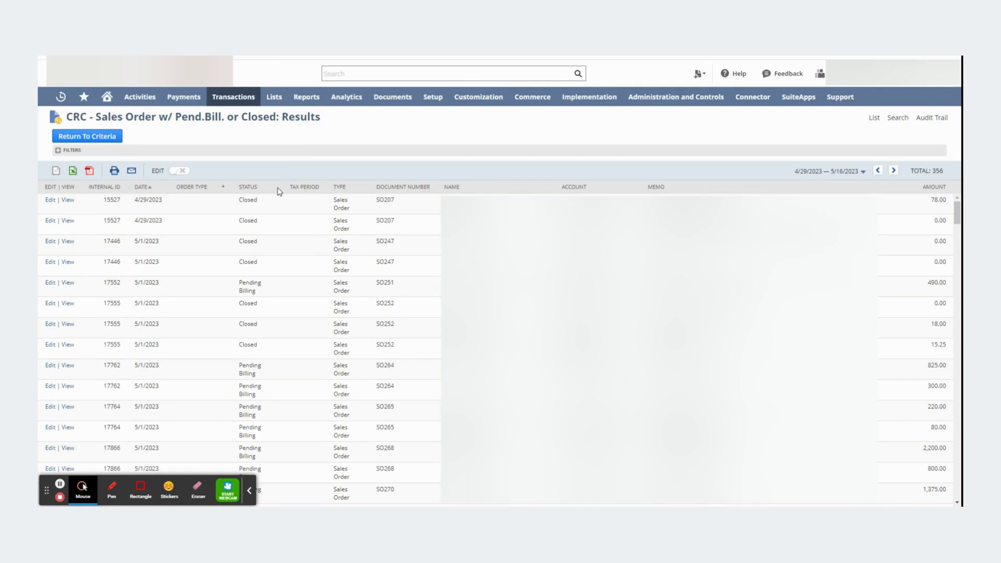
{"action": "left_click", "coordinate": [106, 232]}
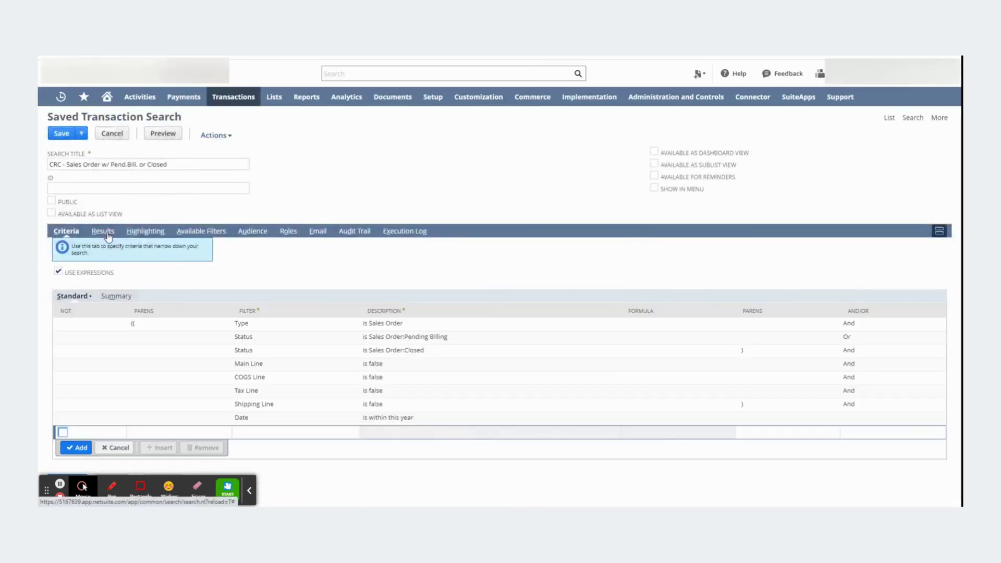
Remove the Memo results column and add Item and Quantity columns
{"action": "left_click", "coordinate": [108, 233]}
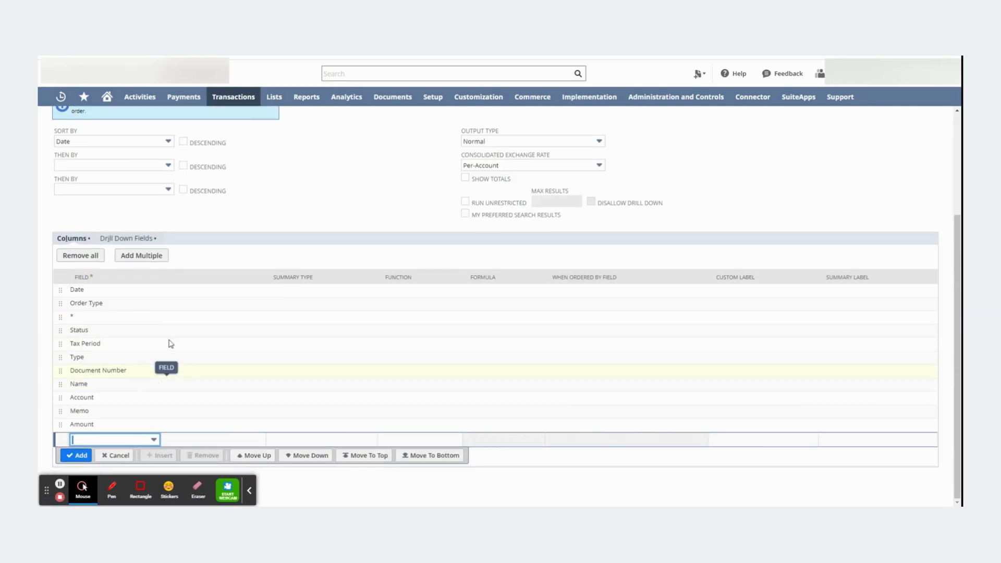
{"action": "left_click", "coordinate": [110, 416]}
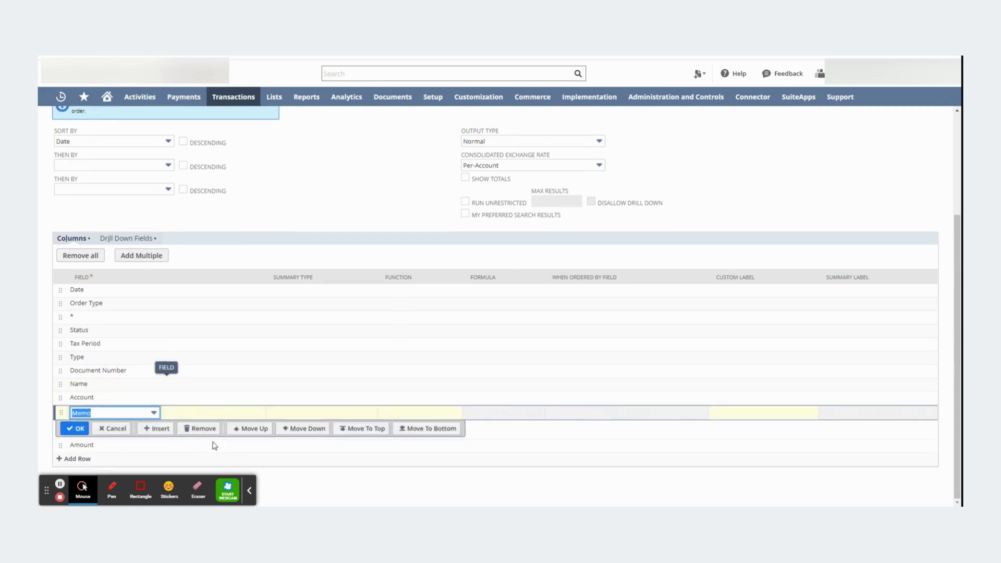
{"action": "left_click", "coordinate": [203, 431]}
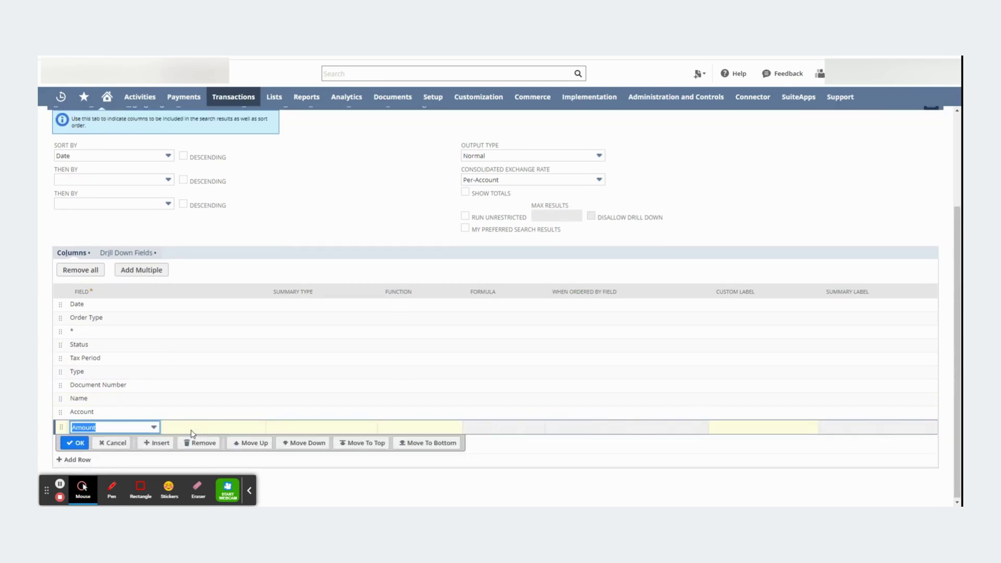
{"action": "left_click", "coordinate": [76, 443]}
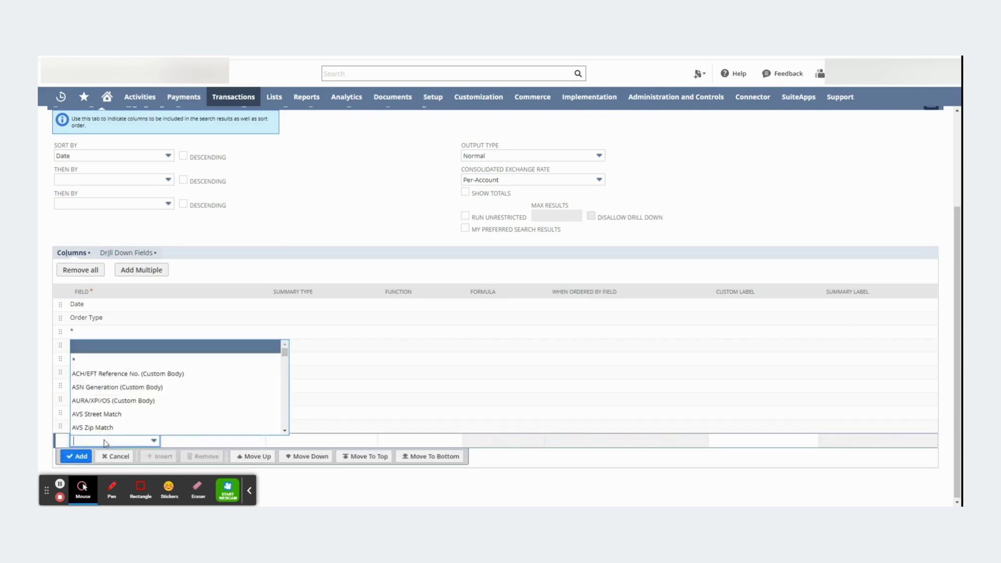
{"action": "type", "text": "Item"}
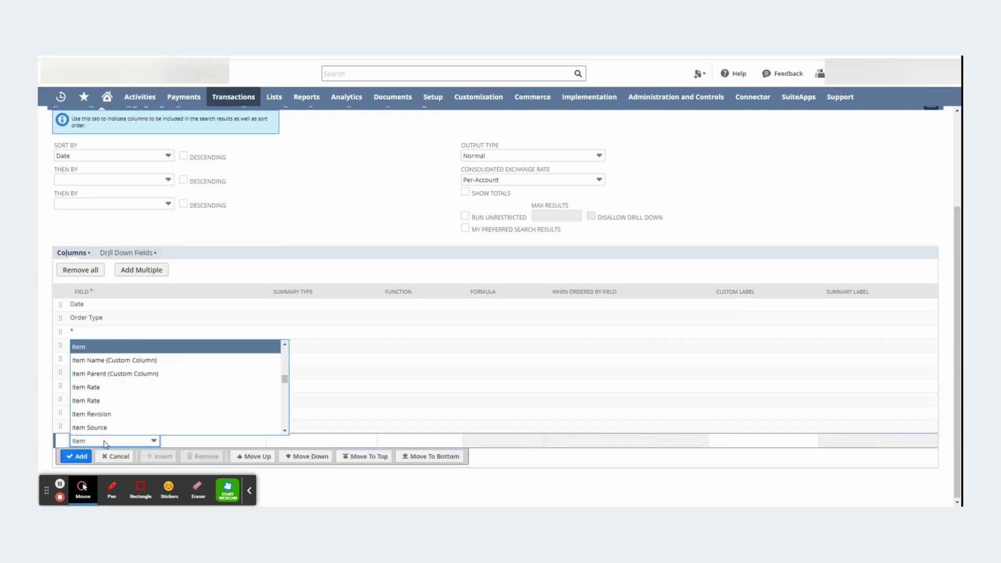
{"action": "left_click", "coordinate": [86, 458]}
{"action": "left_click", "coordinate": [90, 455]}
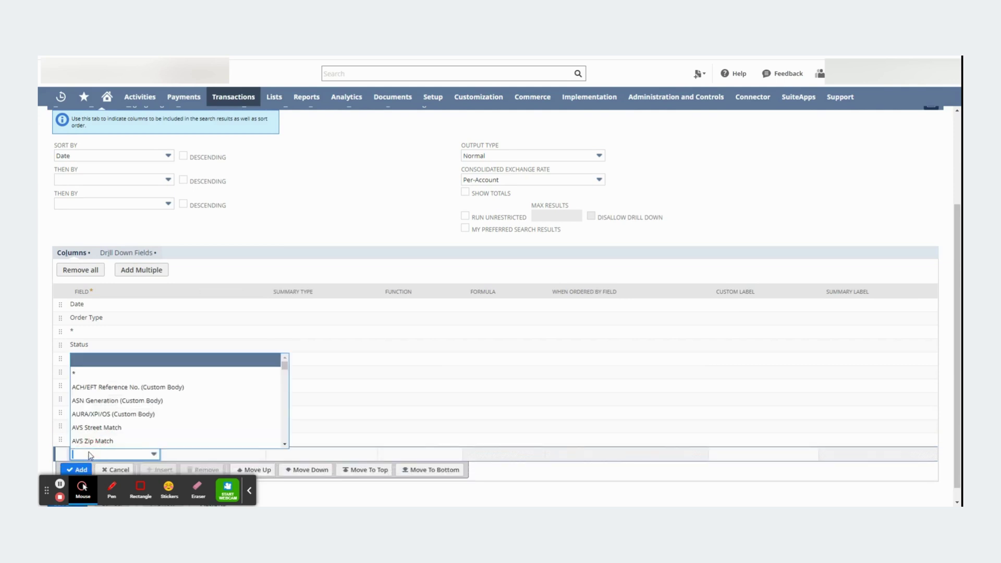
{"action": "type", "text": "Quantity"}
{"action": "key", "text": "Tab"}
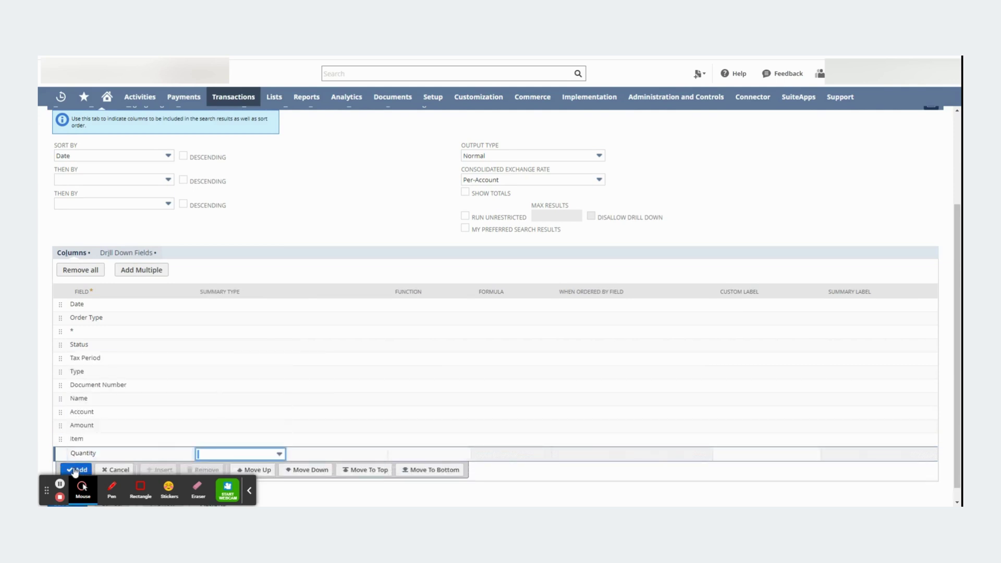
{"action": "left_click", "coordinate": [77, 469]}
Move Item and Quantity up near the top, with Quantity directly above Item
{"action": "left_click", "coordinate": [76, 442]}
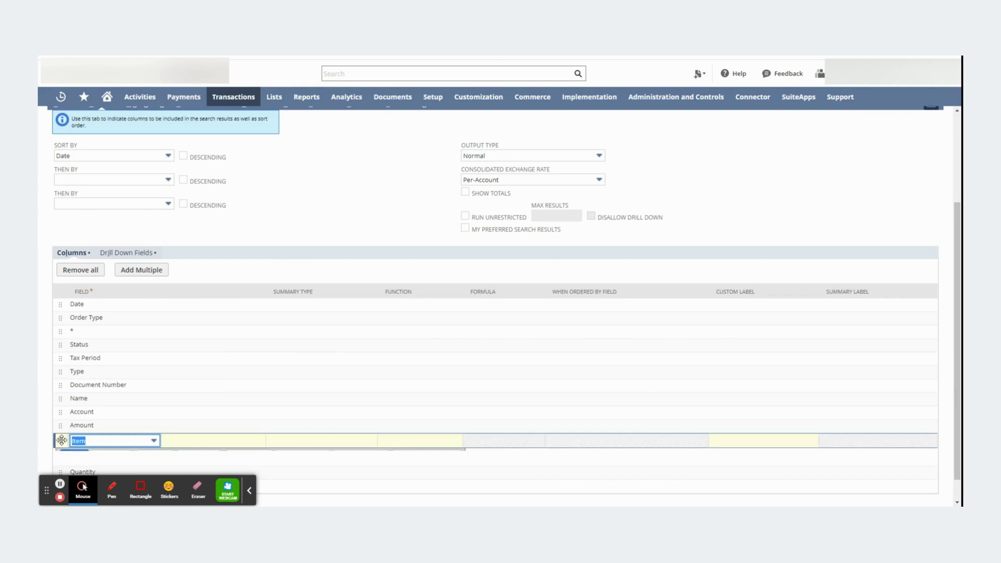
{"action": "left_click_drag", "start_coordinate": [55, 348], "coordinate": [56, 348]}
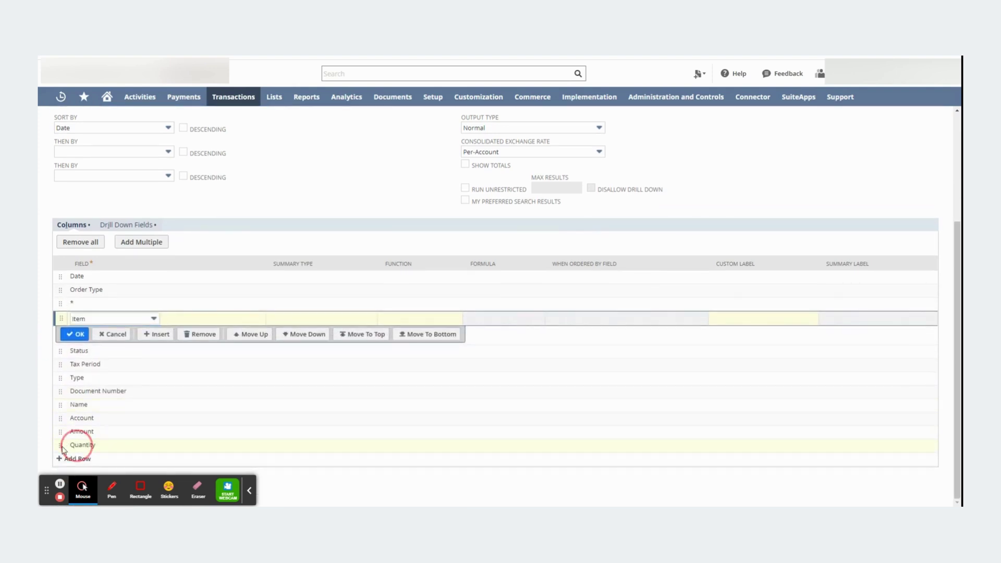
{"action": "left_click", "coordinate": [77, 445]}
{"action": "left_click_drag", "start_coordinate": [59, 330], "coordinate": [50, 320]}
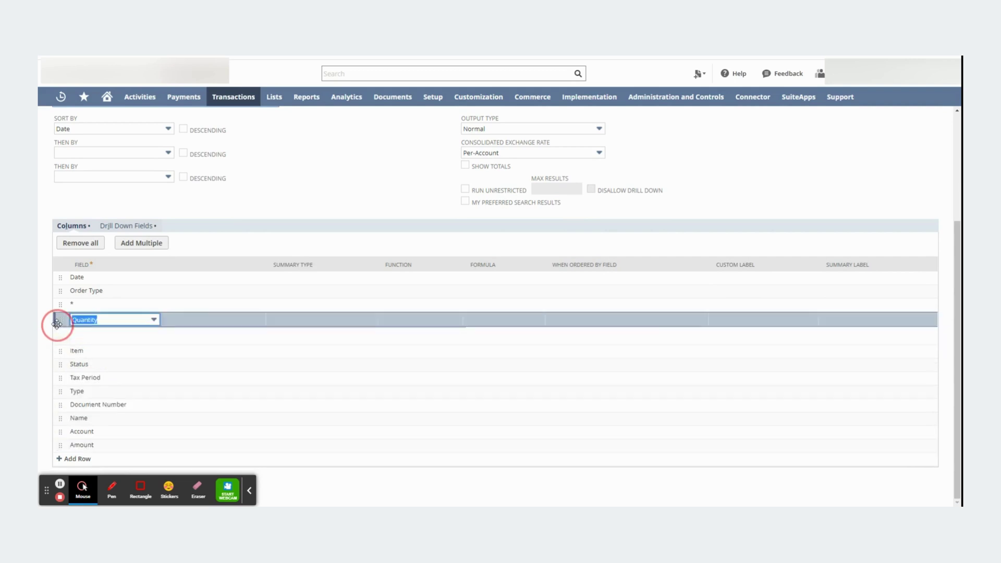
{"action": "scroll", "coordinate": [104, 191], "scroll_direction": "up", "scroll_amount": 3}
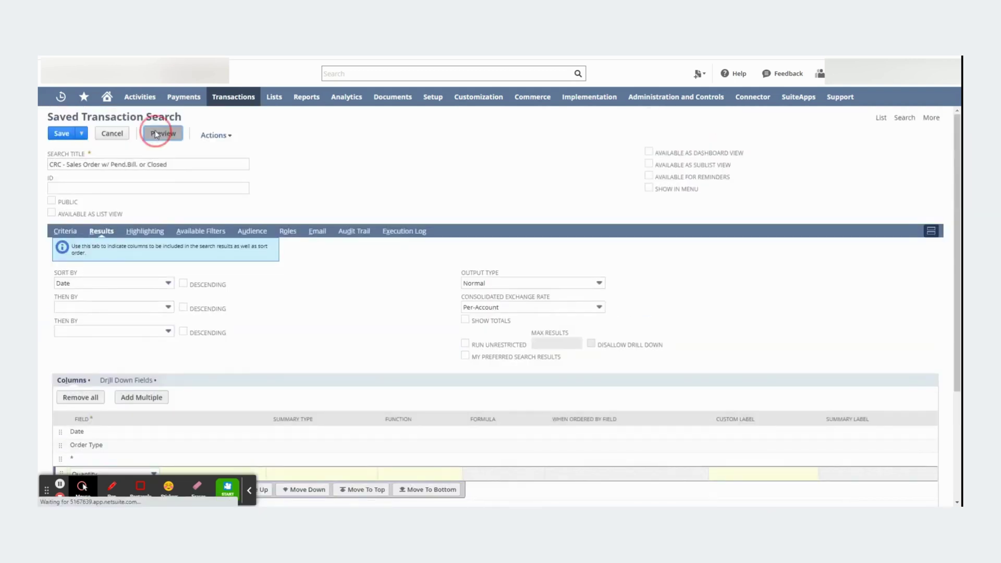
Preview the 356 results with the new Quantity and Item columns, then return to criteria
{"action": "left_click", "coordinate": [173, 189]}
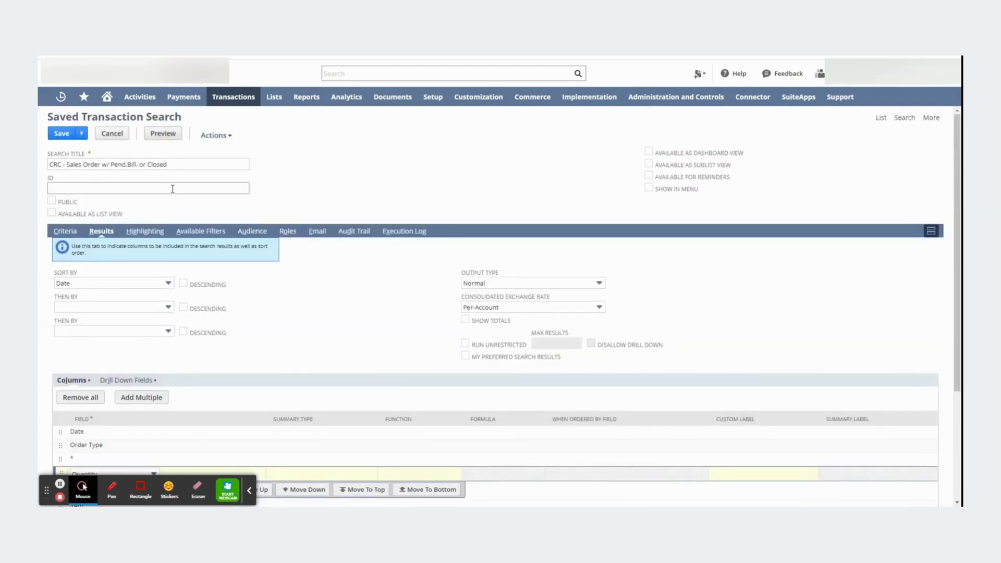
{"action": "key", "text": "Return"}
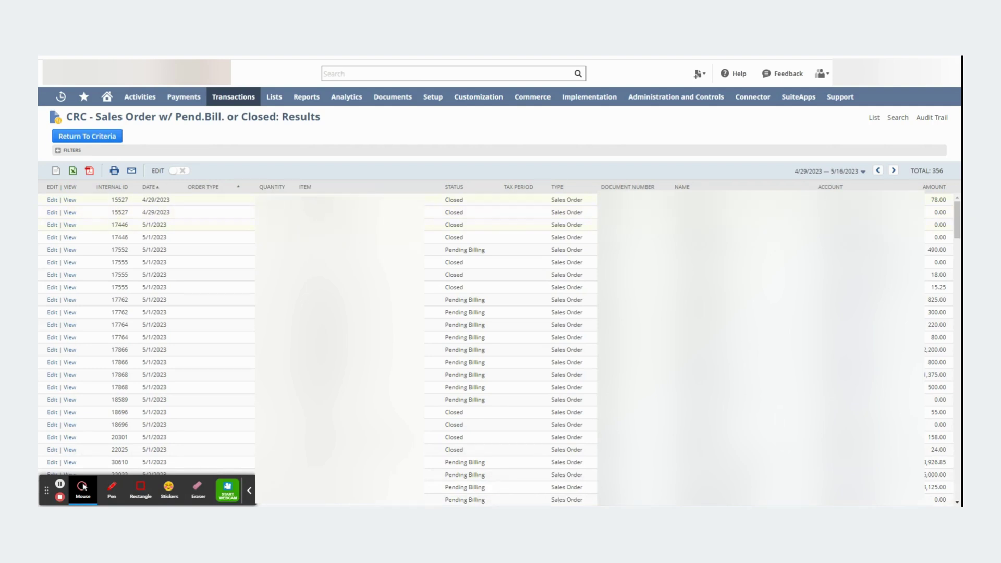
{"action": "left_click", "coordinate": [87, 136]}
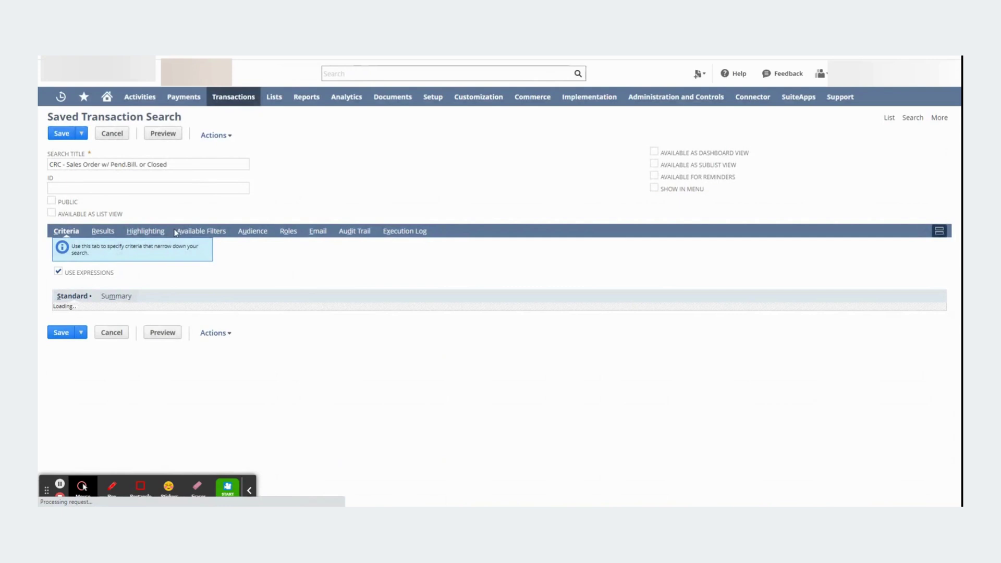
{"action": "left_click", "coordinate": [89, 277]}
{"action": "left_click", "coordinate": [179, 280]}
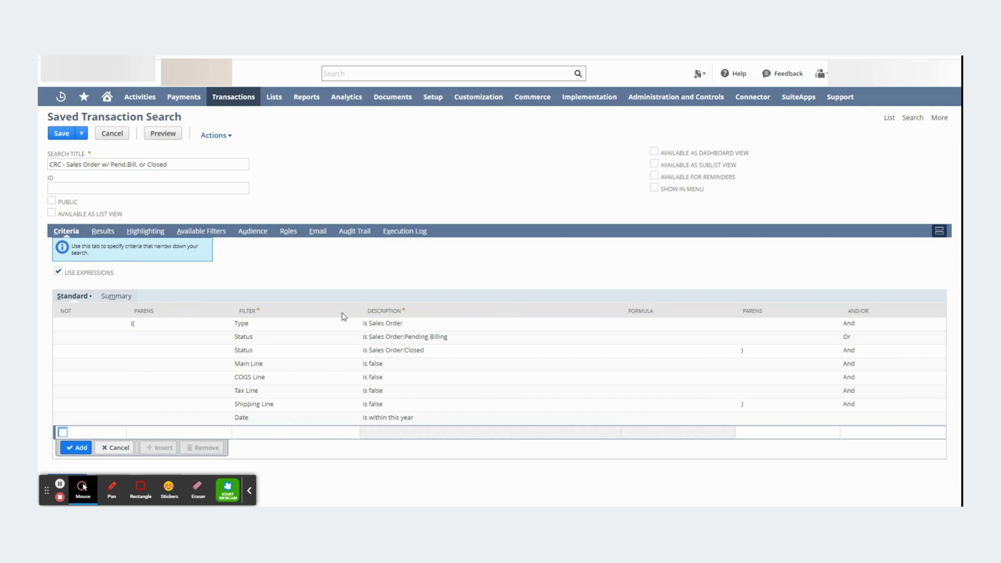
{"action": "left_click", "coordinate": [136, 326]}
{"action": "left_click", "coordinate": [780, 427]}
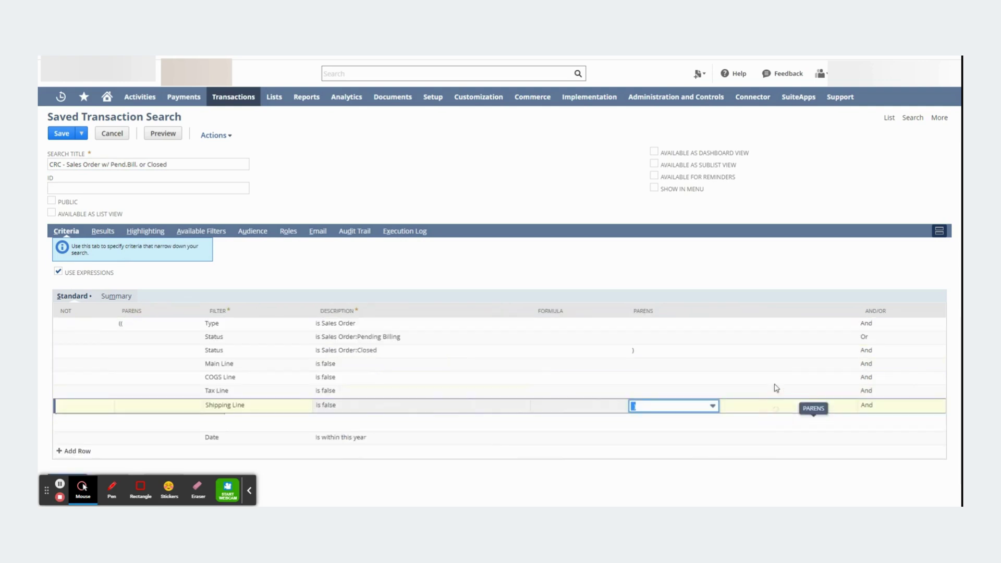
{"action": "left_click", "coordinate": [668, 359]}
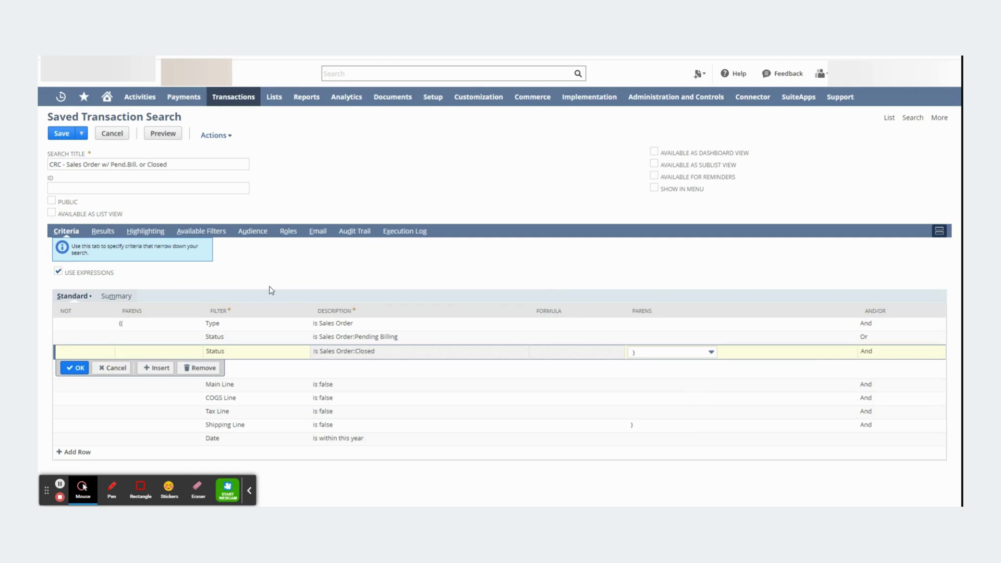
{"action": "left_click", "coordinate": [190, 238]}
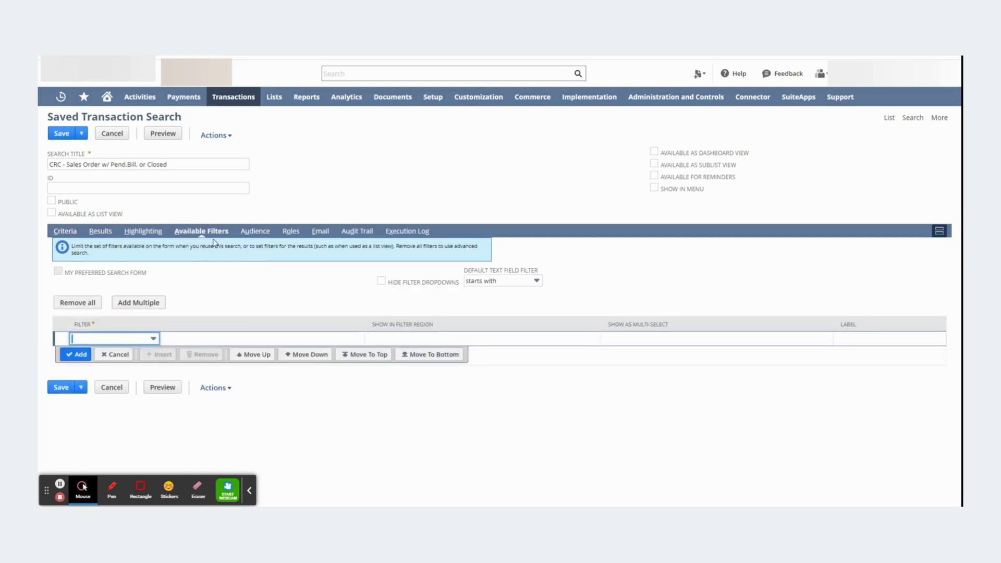
Add a Name available filter with Show in Filter Region ticked, then preview the results
{"action": "left_click", "coordinate": [136, 340]}
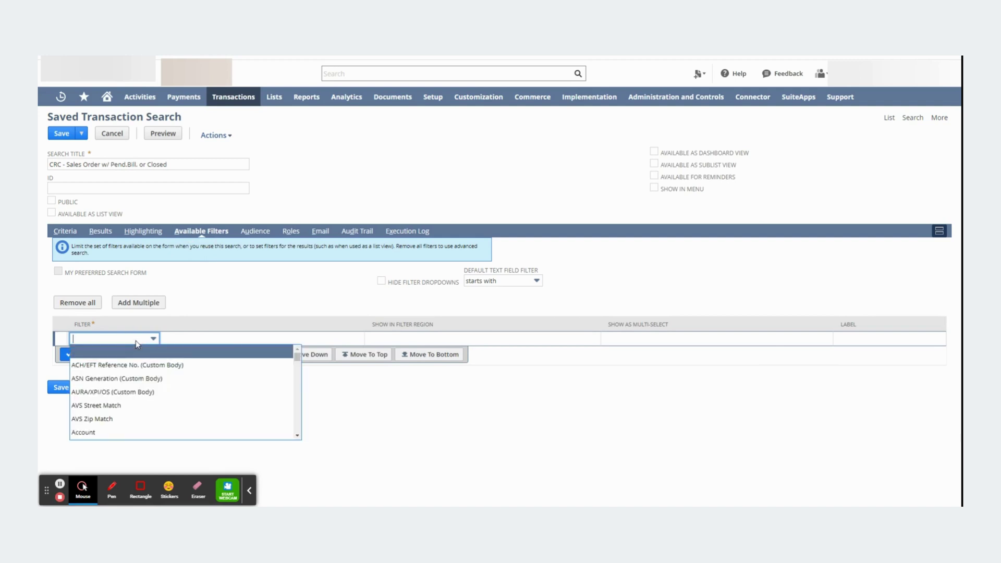
{"action": "type", "text": "Name"}
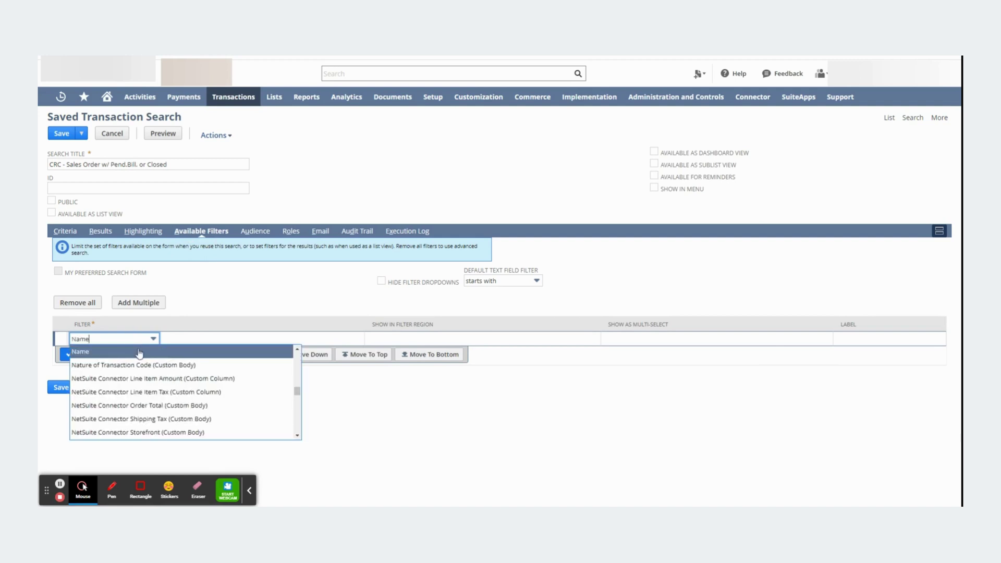
{"action": "left_click", "coordinate": [138, 352]}
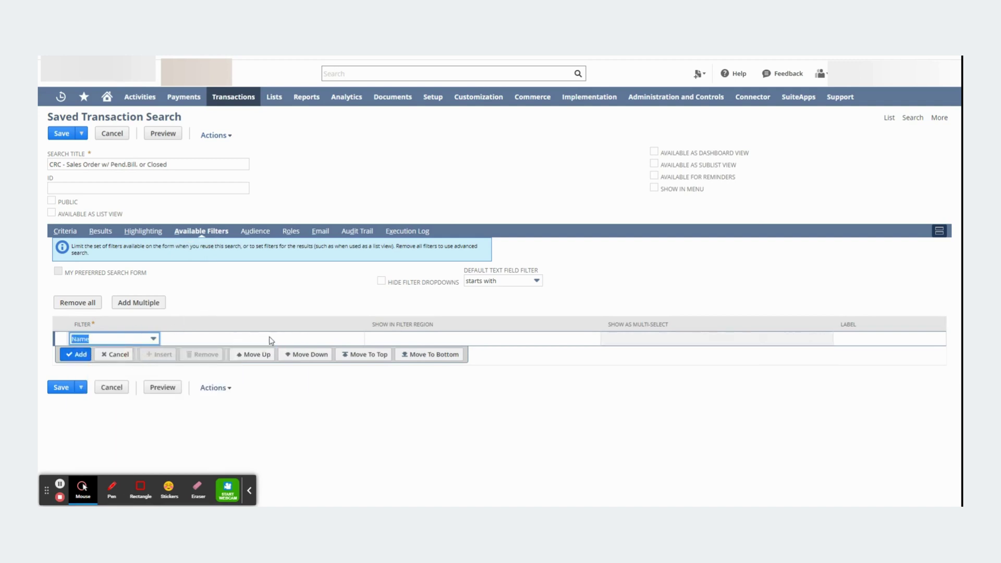
{"action": "left_click", "coordinate": [389, 339]}
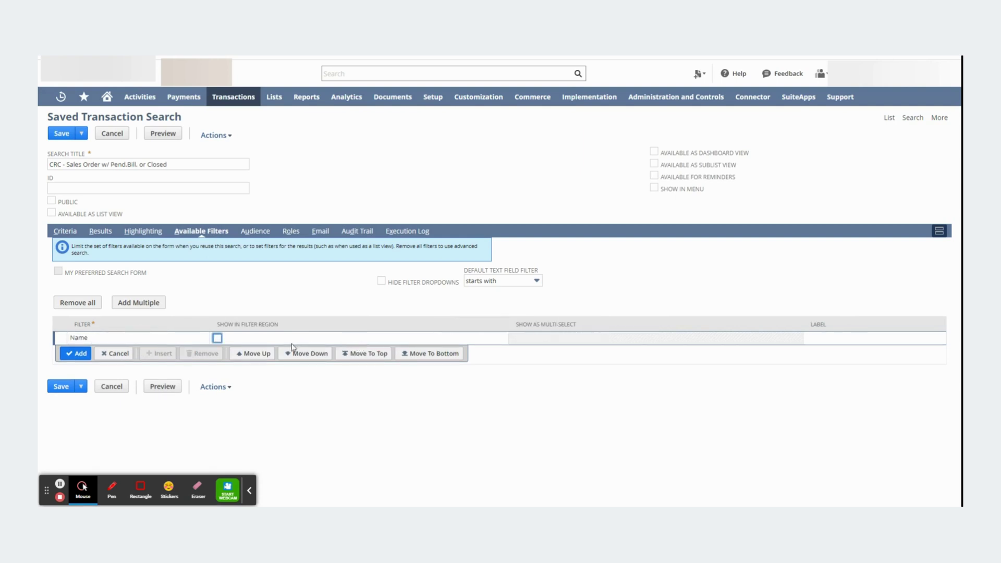
{"action": "left_click", "coordinate": [217, 338]}
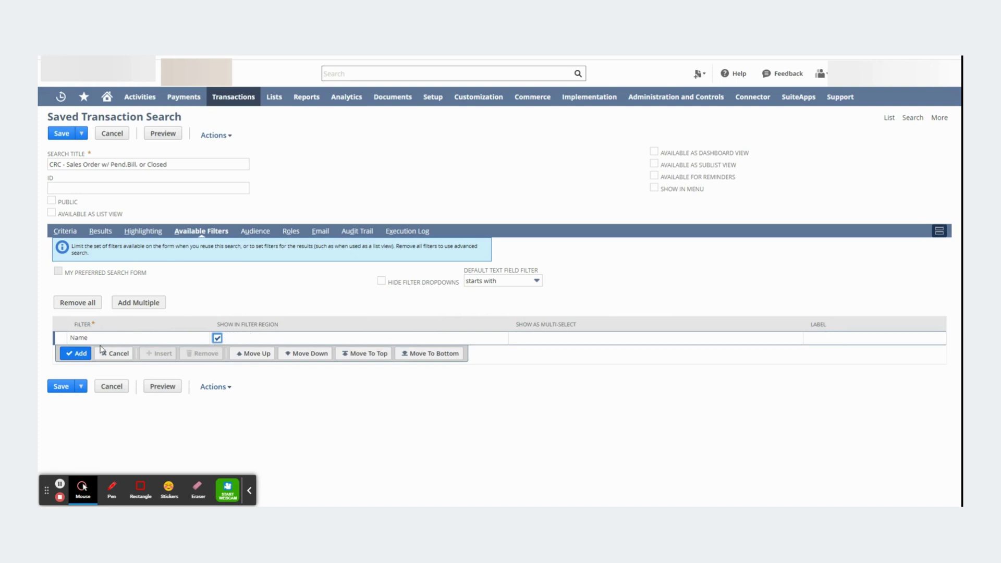
{"action": "left_click", "coordinate": [75, 354]}
{"action": "left_click", "coordinate": [164, 136]}
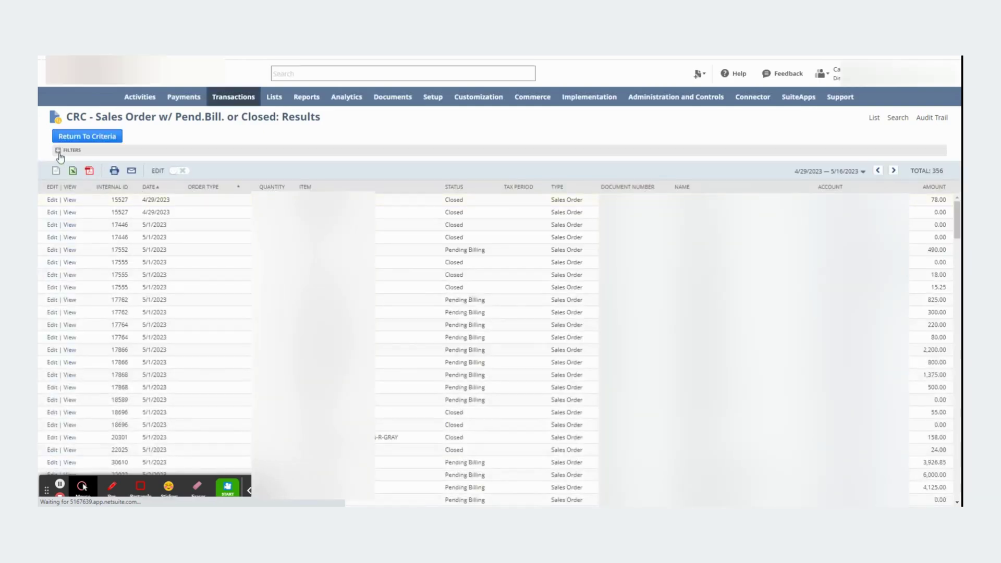
Expand the filters, browse the NAME dropdown options, then return to the criteria
{"action": "left_click", "coordinate": [59, 152]}
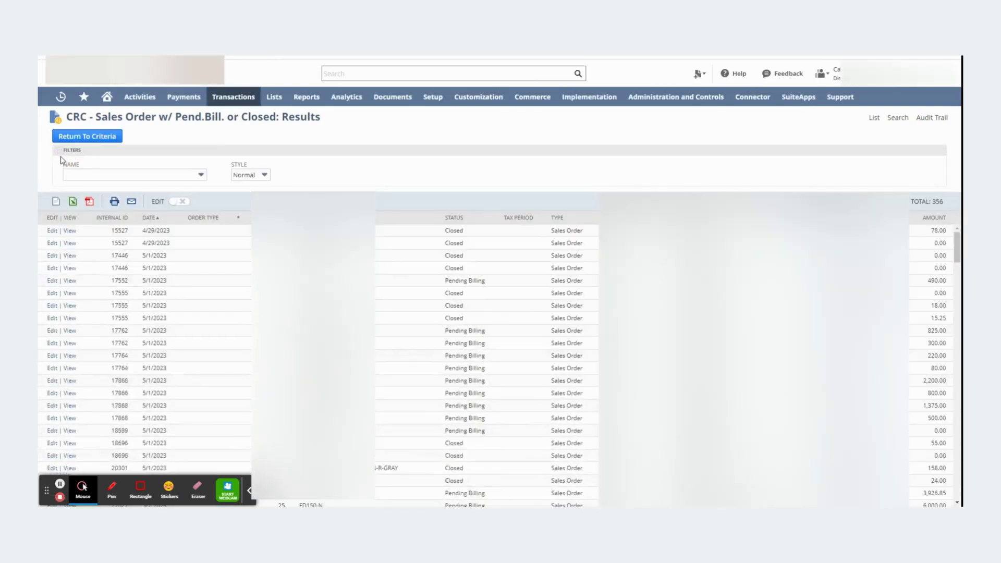
{"action": "left_click", "coordinate": [194, 176]}
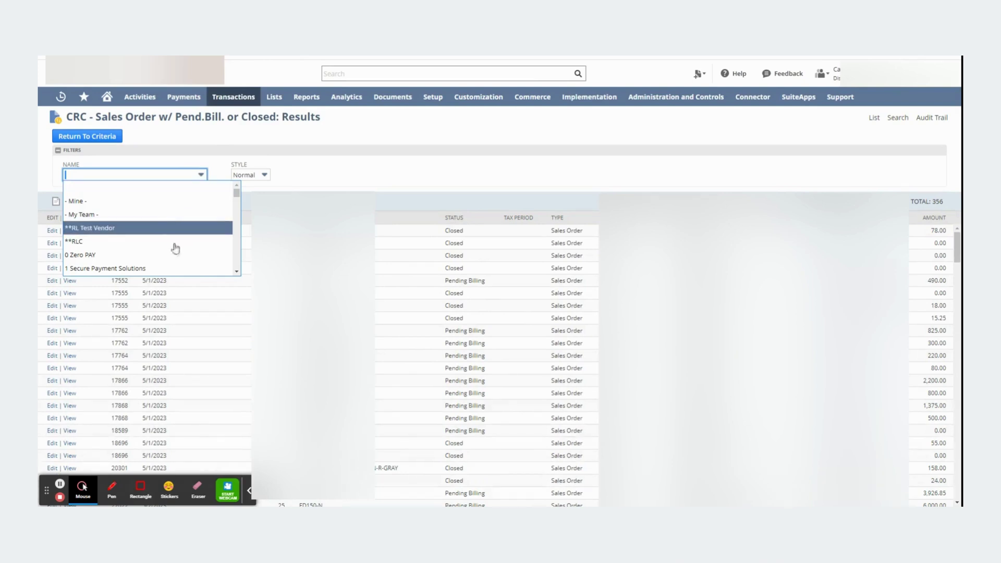
{"action": "scroll", "coordinate": [176, 249], "scroll_direction": "down", "scroll_amount": 5}
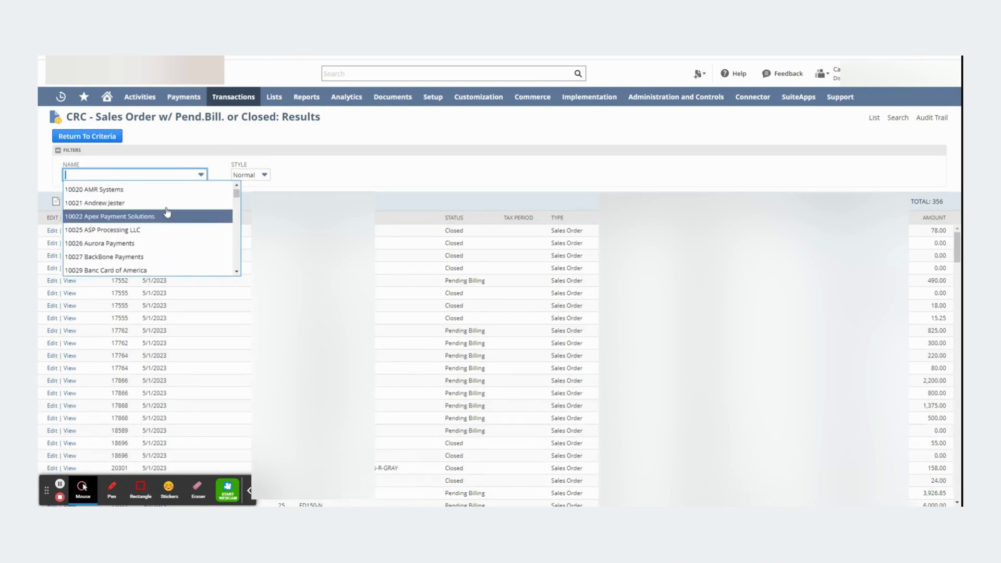
{"action": "scroll", "coordinate": [166, 214], "scroll_direction": "up", "scroll_amount": 3}
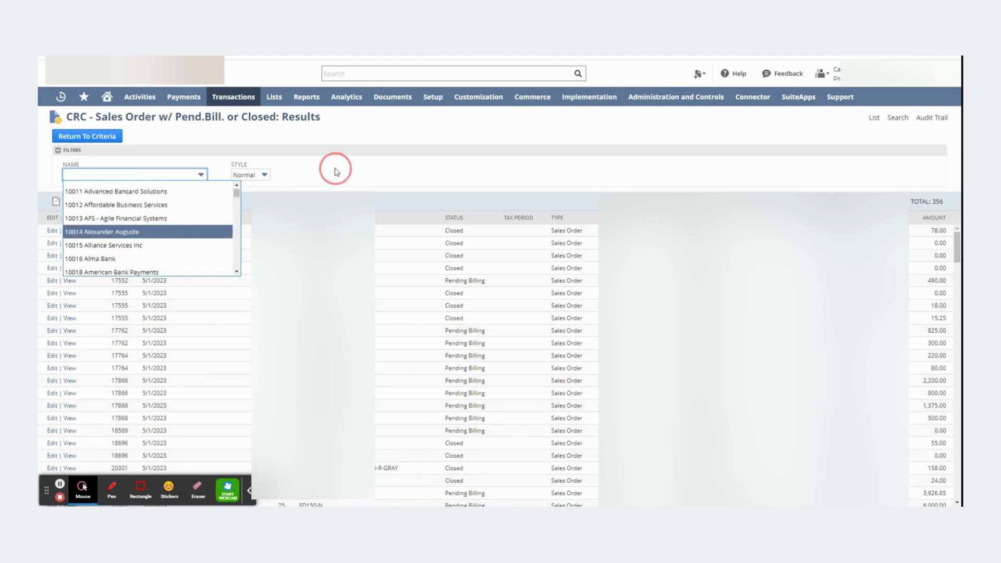
{"action": "left_click", "coordinate": [97, 139]}
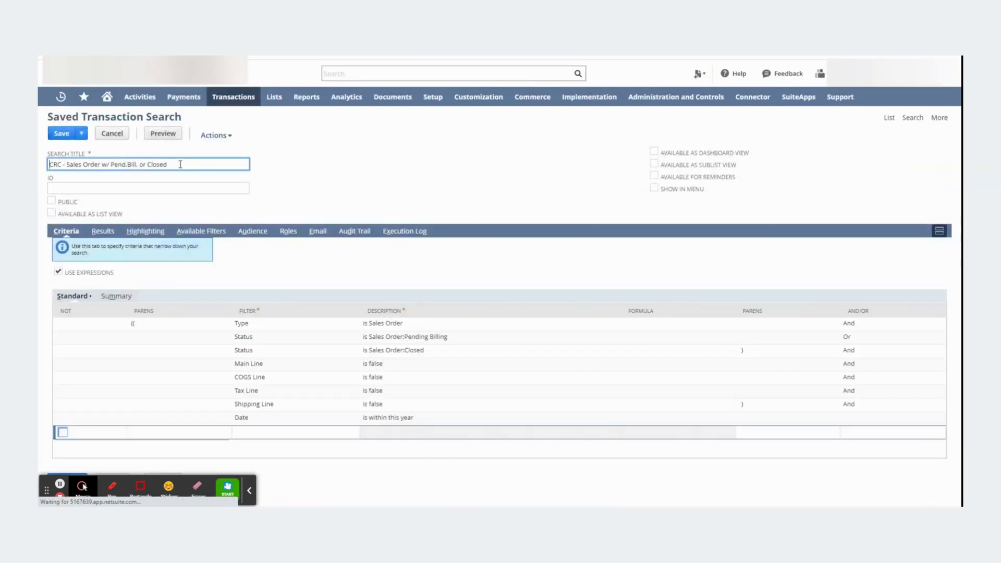
{"action": "left_click_drag", "start_coordinate": [180, 164], "coordinate": [48, 164]}
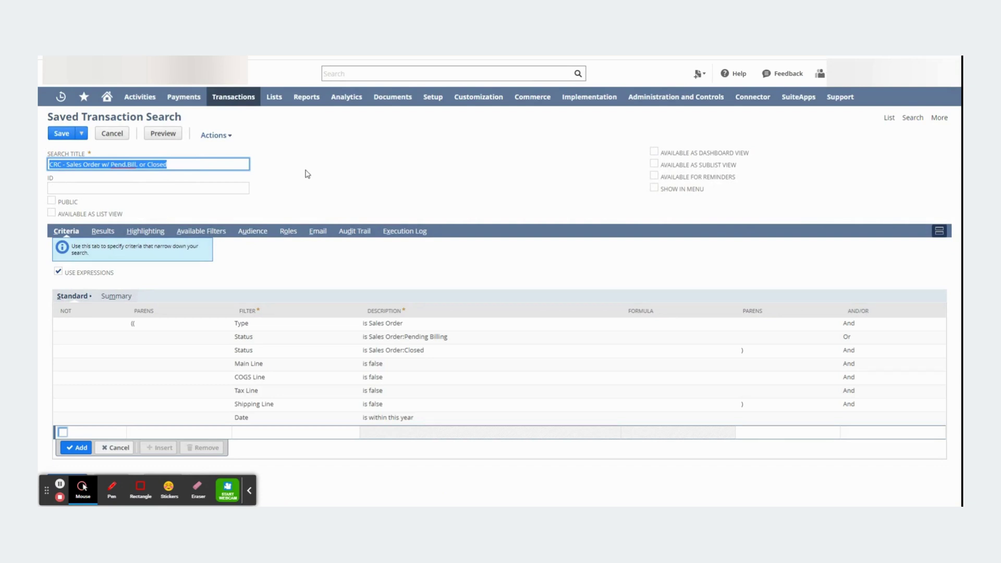
{"action": "left_click", "coordinate": [61, 165]}
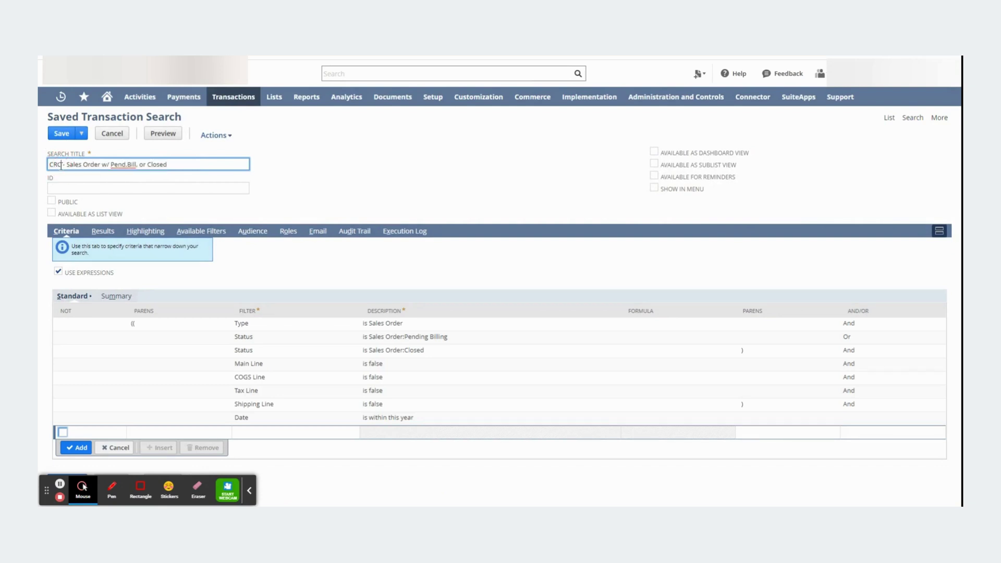
{"action": "double_click", "coordinate": [61, 164]}
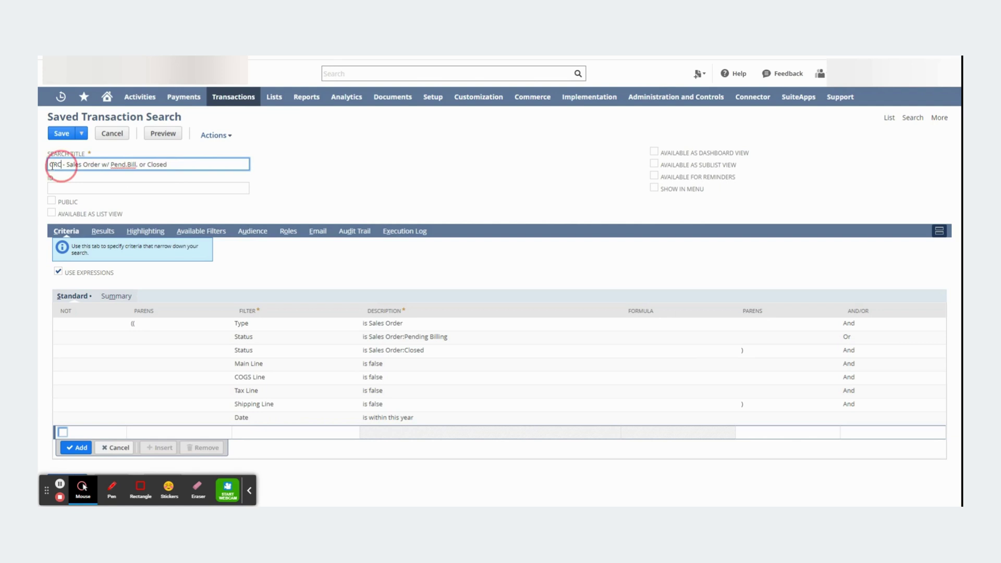
{"action": "left_click", "coordinate": [182, 164]}
{"action": "left_click_drag", "start_coordinate": [70, 165], "coordinate": [194, 170]}
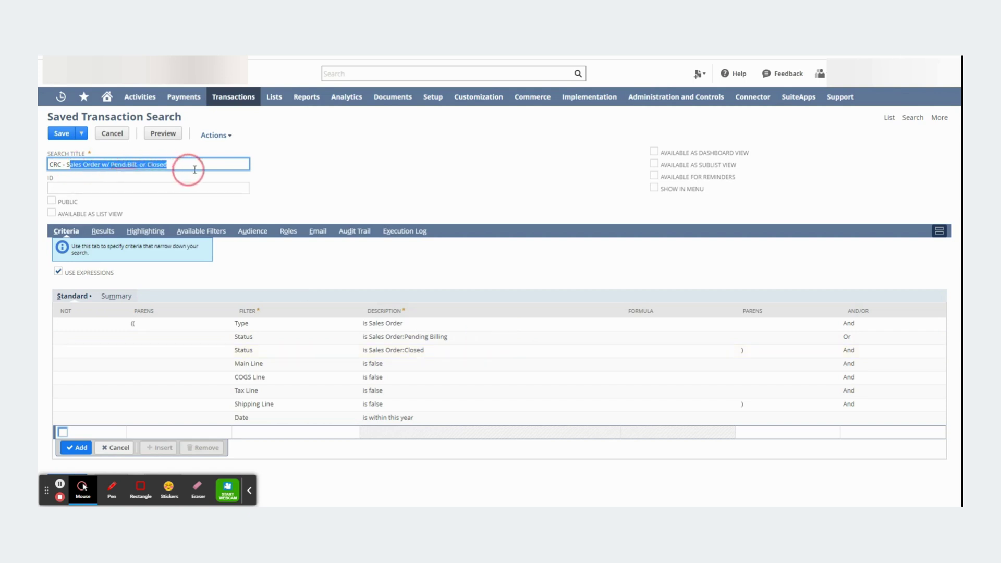
{"action": "left_click", "coordinate": [359, 189]}
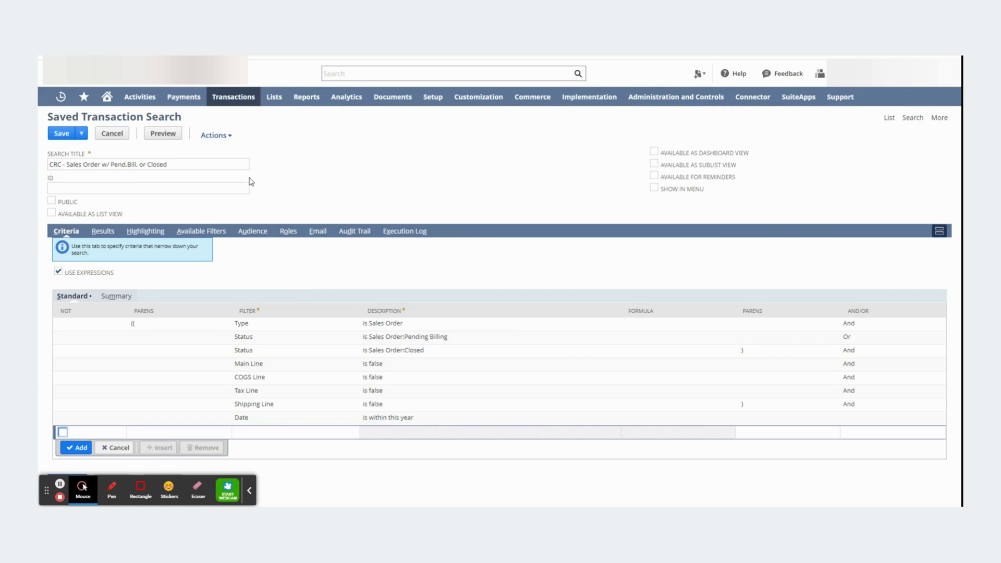
Tick Public for 'CRC - Sales Order w/ Pend.Bill. or Closed' and highlight the title's descriptive part
{"action": "left_click", "coordinate": [51, 203]}
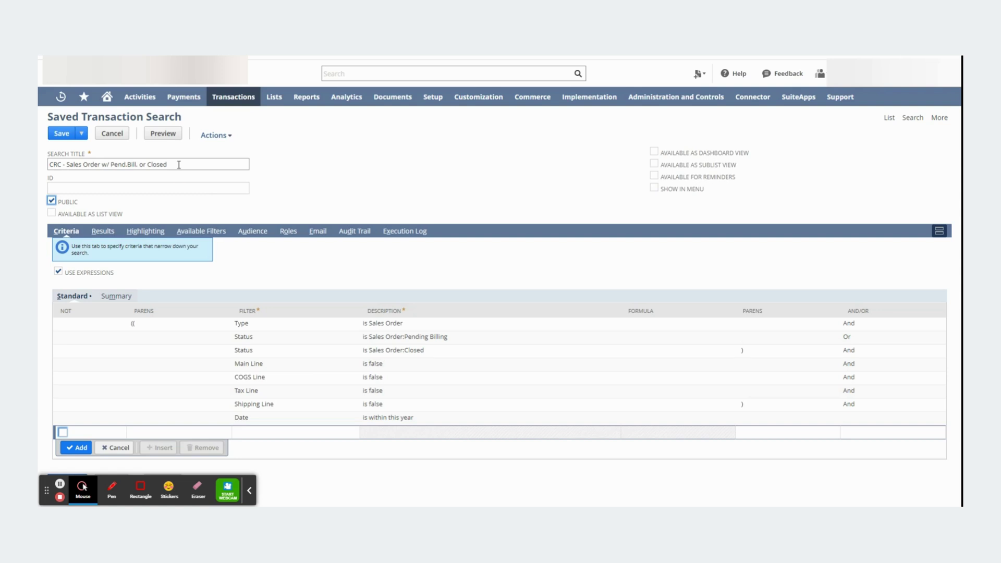
{"action": "left_click_drag", "start_coordinate": [179, 165], "coordinate": [67, 165]}
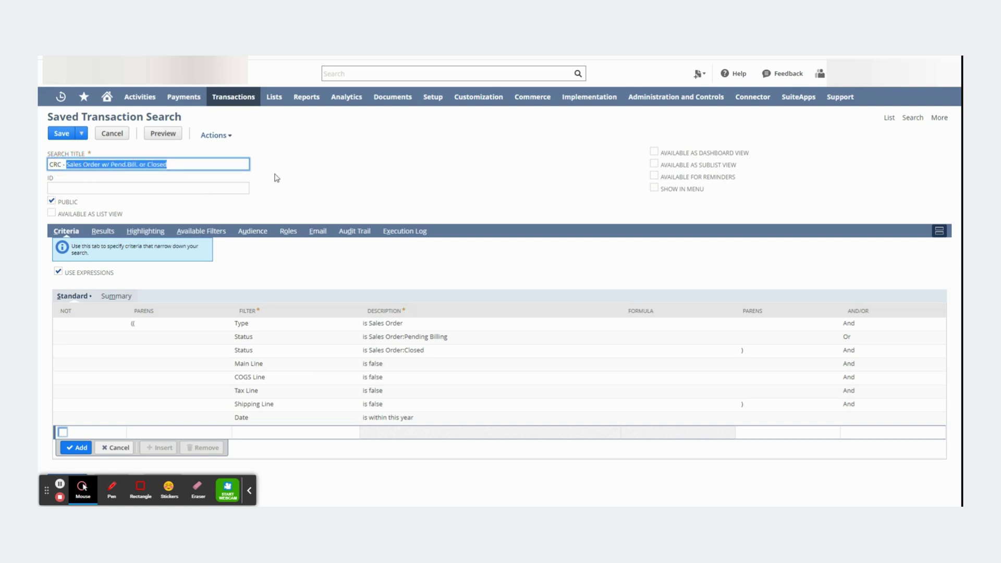
{"action": "left_click", "coordinate": [325, 181]}
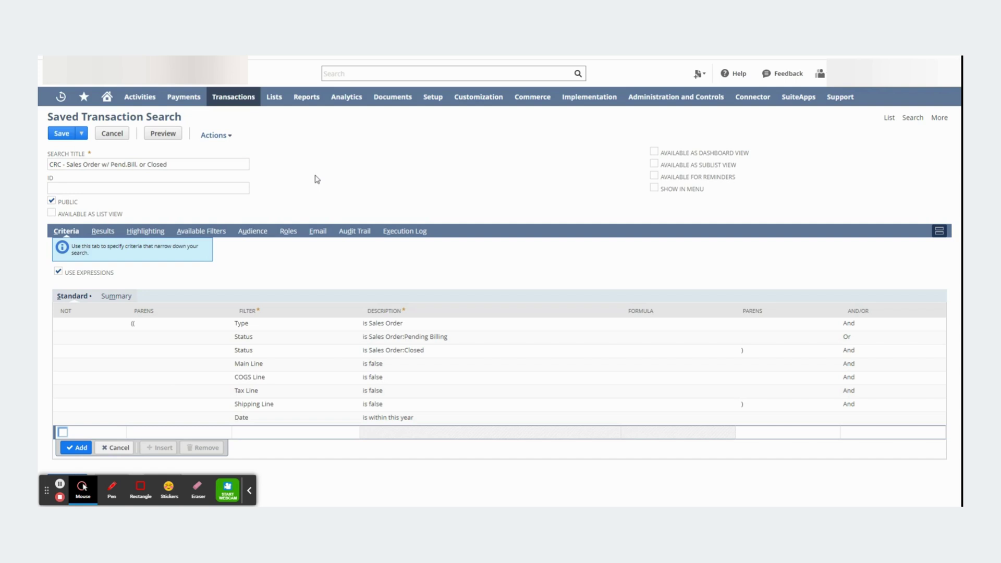
{"action": "left_click", "coordinate": [282, 423]}
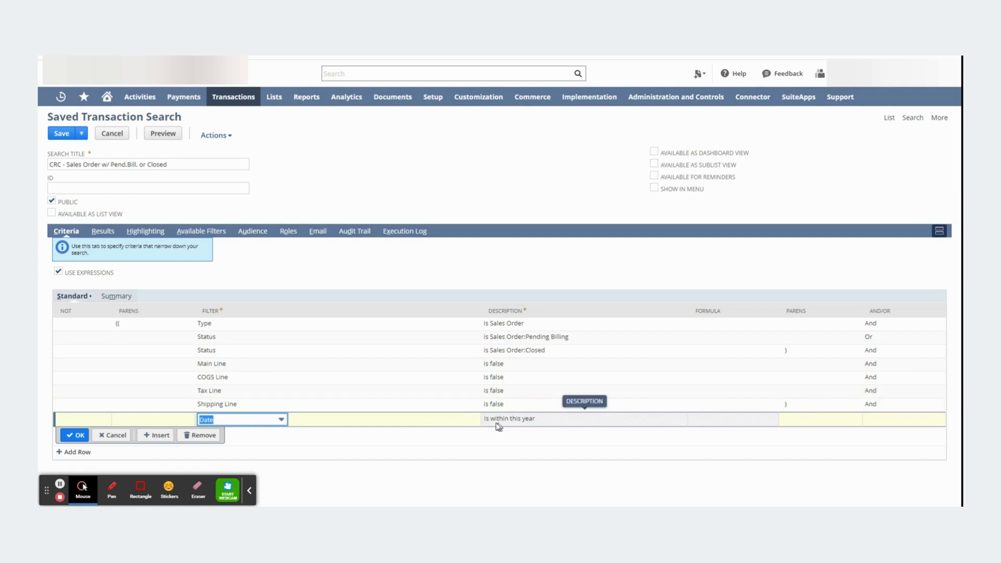
{"action": "left_click", "coordinate": [254, 423]}
{"action": "left_click", "coordinate": [254, 424]}
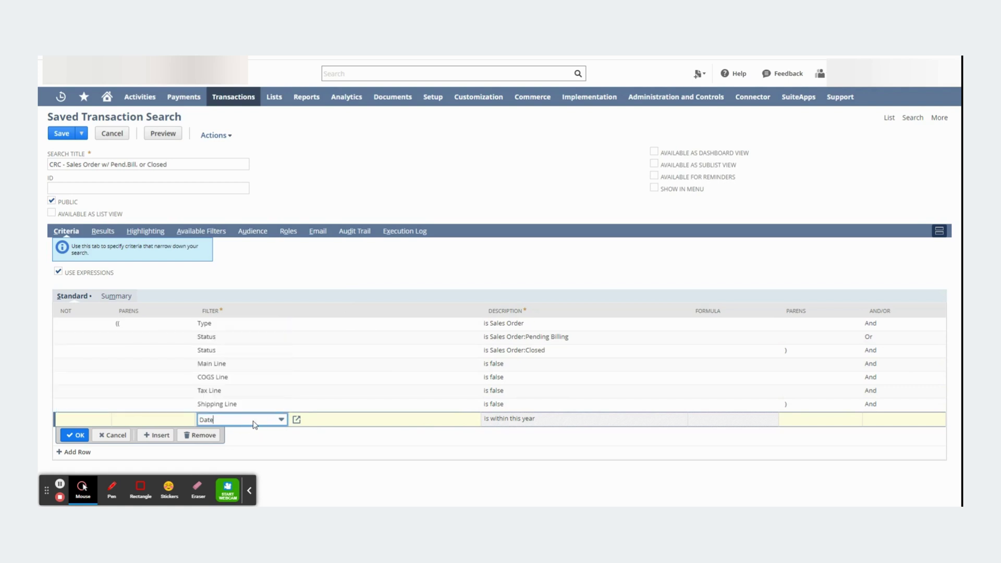
{"action": "left_click", "coordinate": [75, 435]}
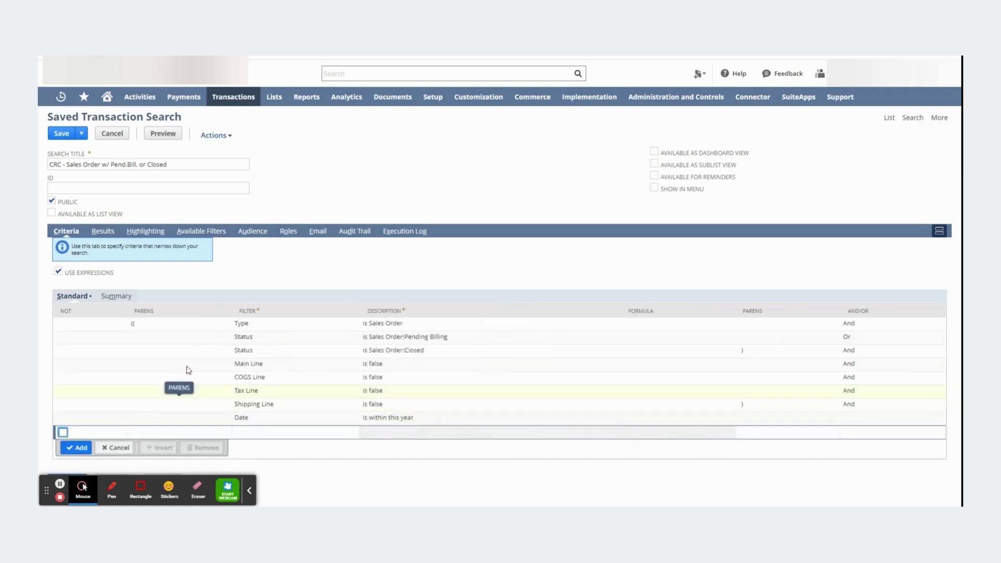